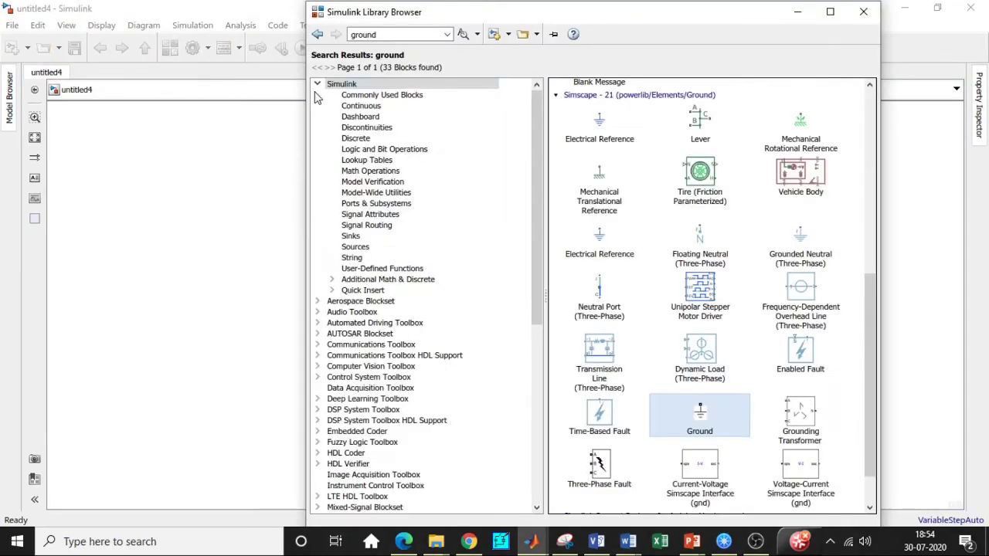
# Step: Search 'pow' and add the powergui and Voltage Measurement blocks to untitled4
pyautogui.doubleClick(379, 34)
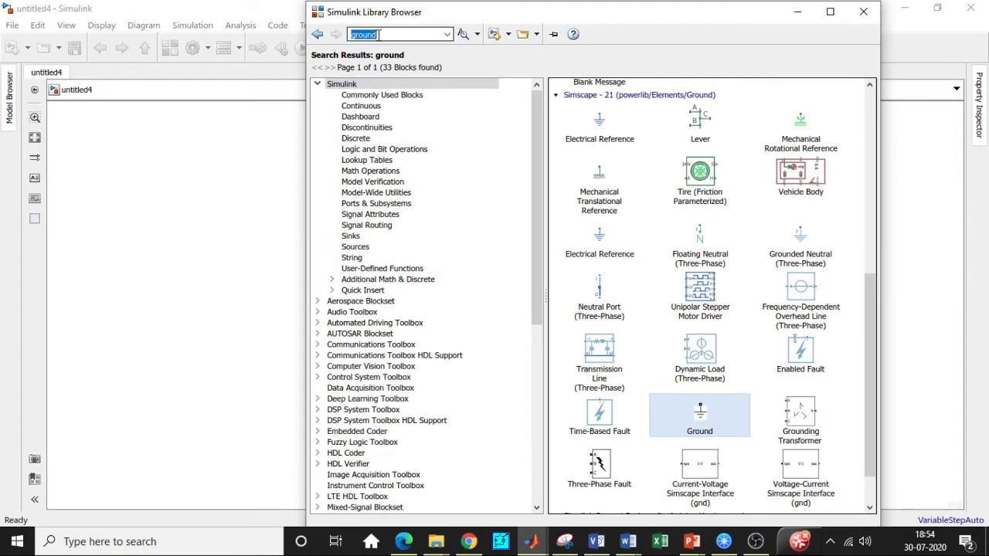
pyautogui.write('pow')
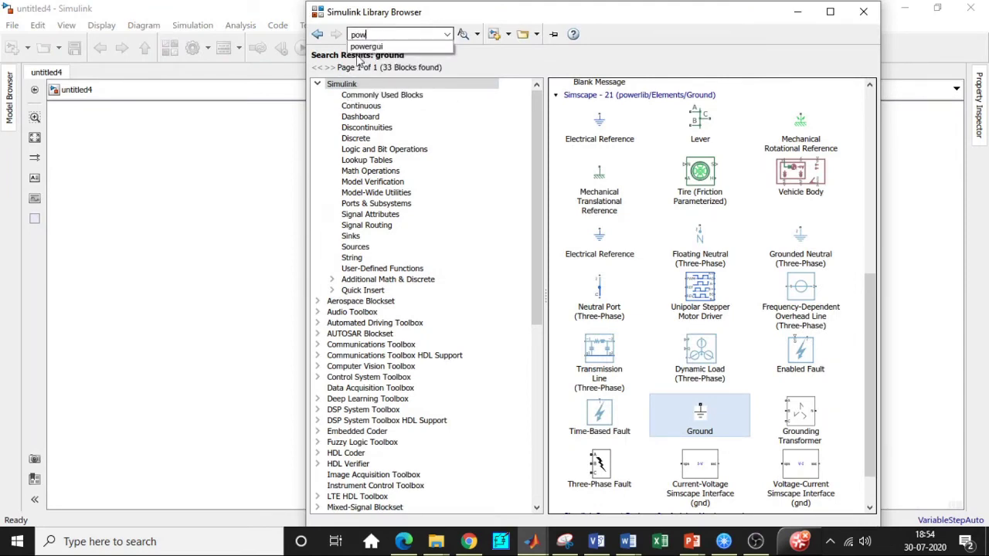
pyautogui.click(366, 46)
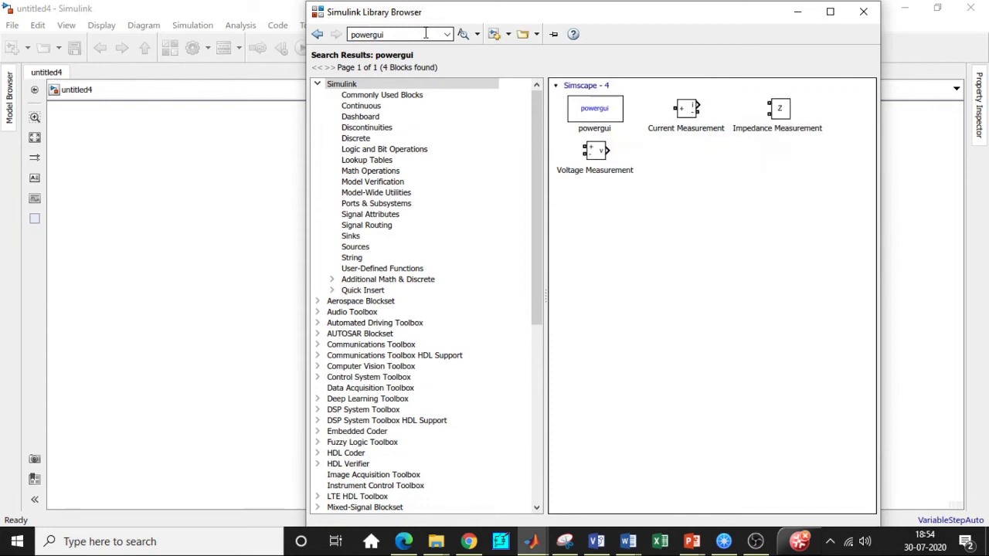
pyautogui.rightClick(594, 111)
pyautogui.click(614, 113)
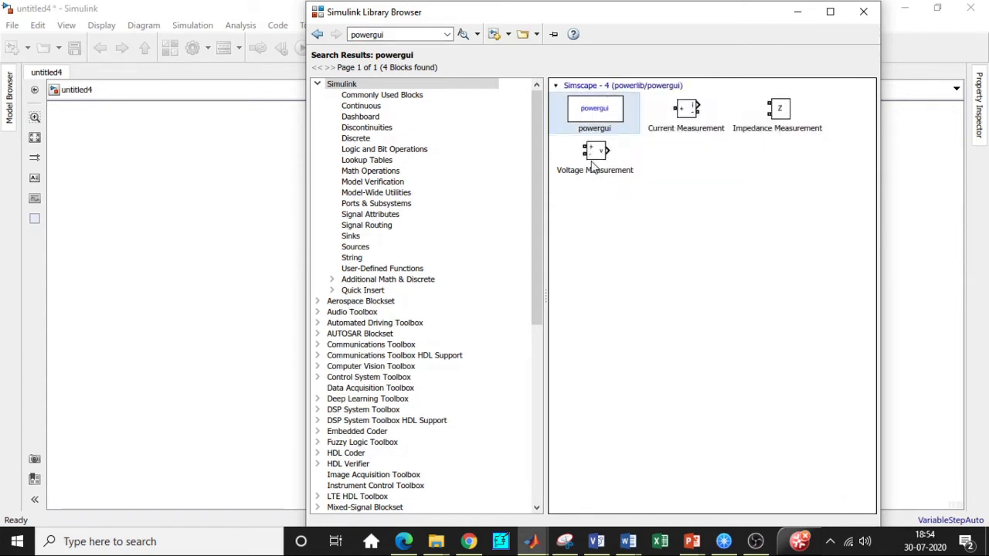
pyautogui.click(599, 153)
pyautogui.rightClick(603, 153)
pyautogui.click(645, 159)
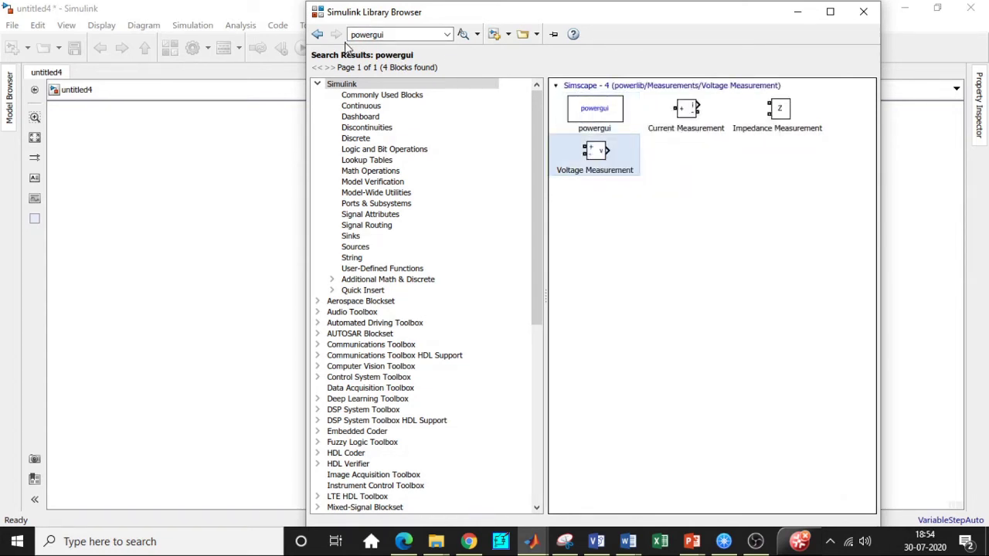
# Step: Search 'DC voltage' and add the DC Voltage Source block to the model
pyautogui.click(371, 37)
pyautogui.press('BackSpace')
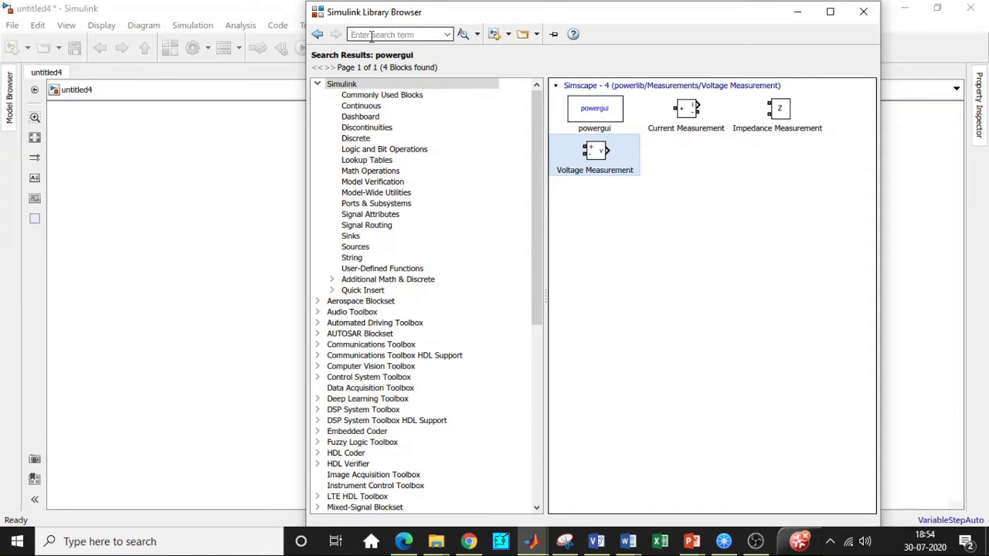
pyautogui.write('DC voltage')
pyautogui.press('Return')
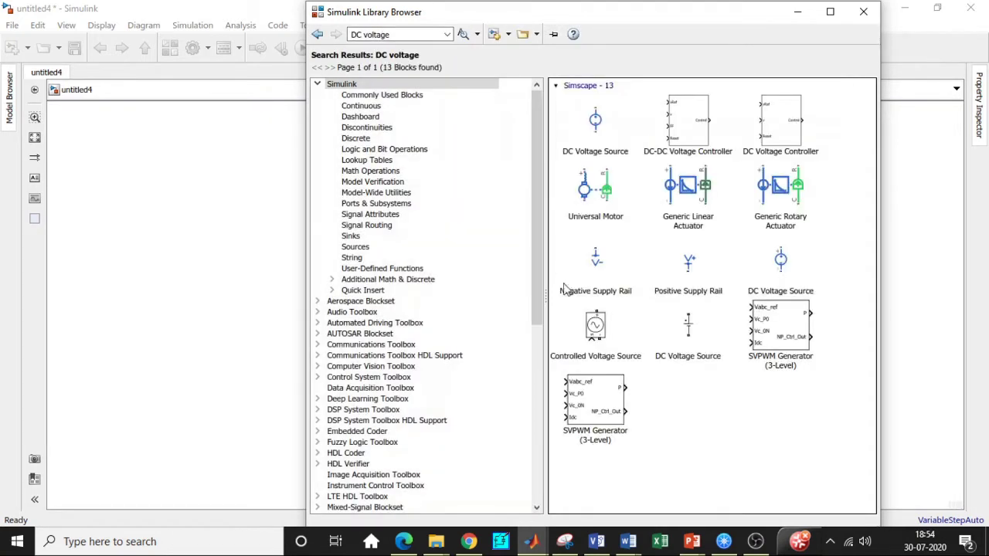
pyautogui.click(674, 333)
pyautogui.rightClick(694, 328)
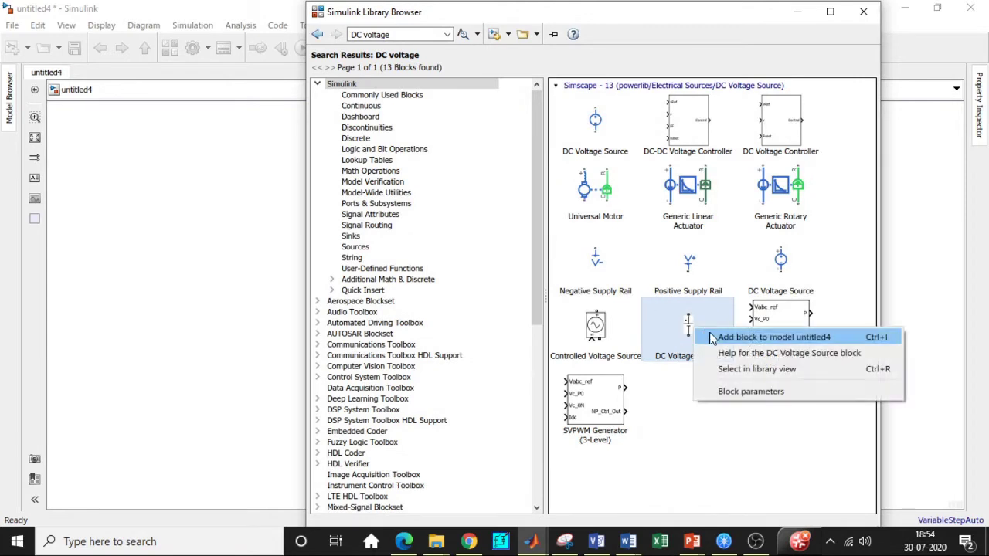
pyautogui.click(773, 337)
# Step: Search 'Mosfet' and add the Mosfet block to the model
pyautogui.click(394, 34)
pyautogui.write('M')
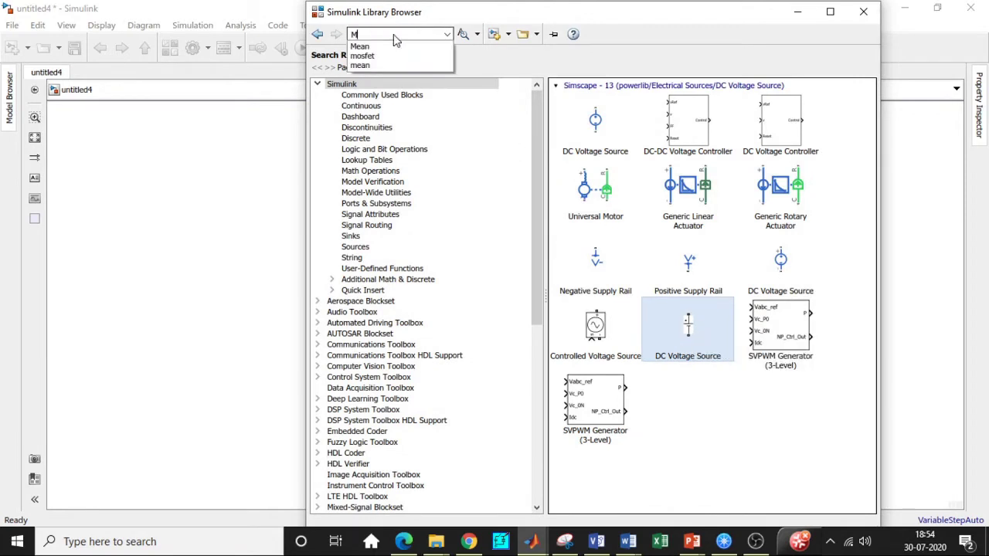
pyautogui.write('osfet')
pyautogui.click(382, 46)
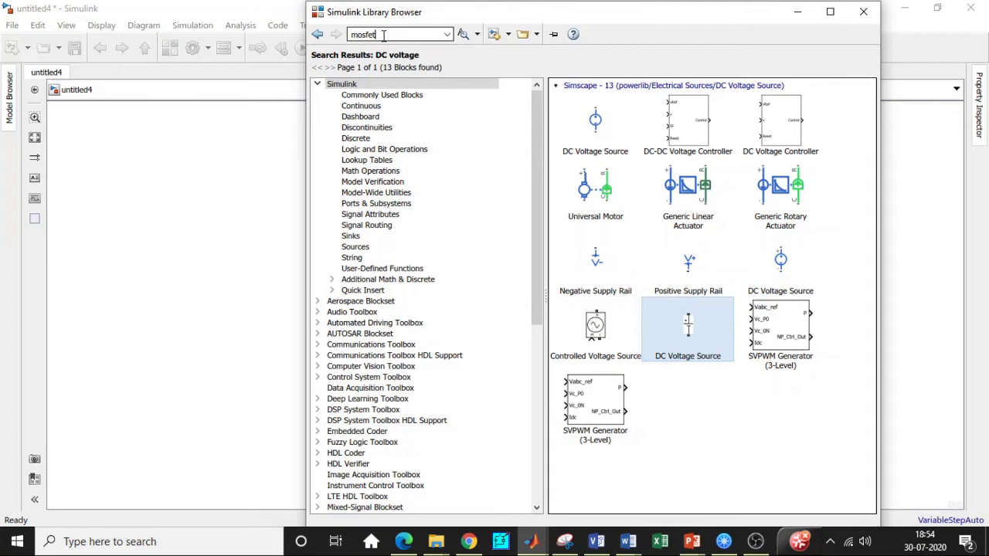
pyautogui.press('Return')
pyautogui.scroll(-3, 699, 348)
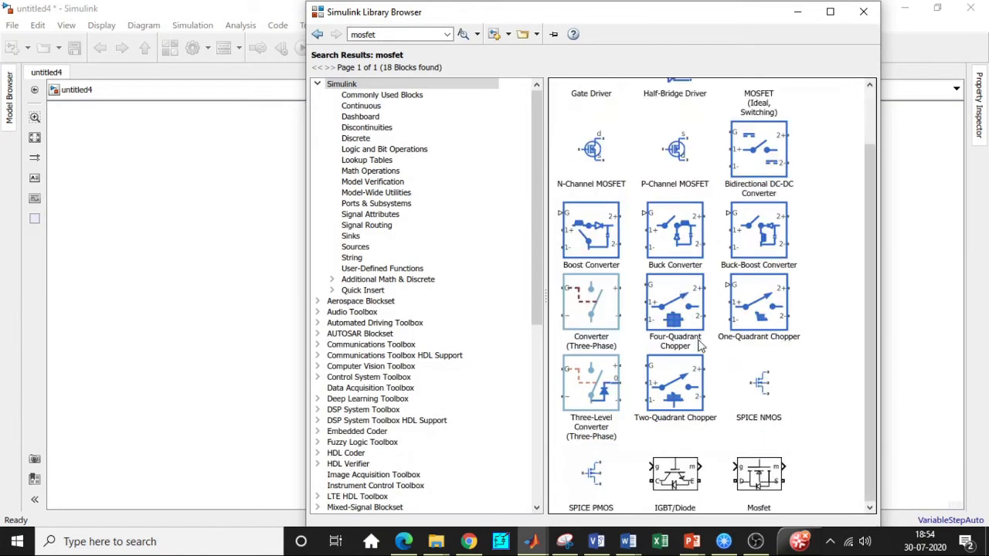
pyautogui.click(759, 470)
pyautogui.rightClick(758, 470)
pyautogui.click(797, 473)
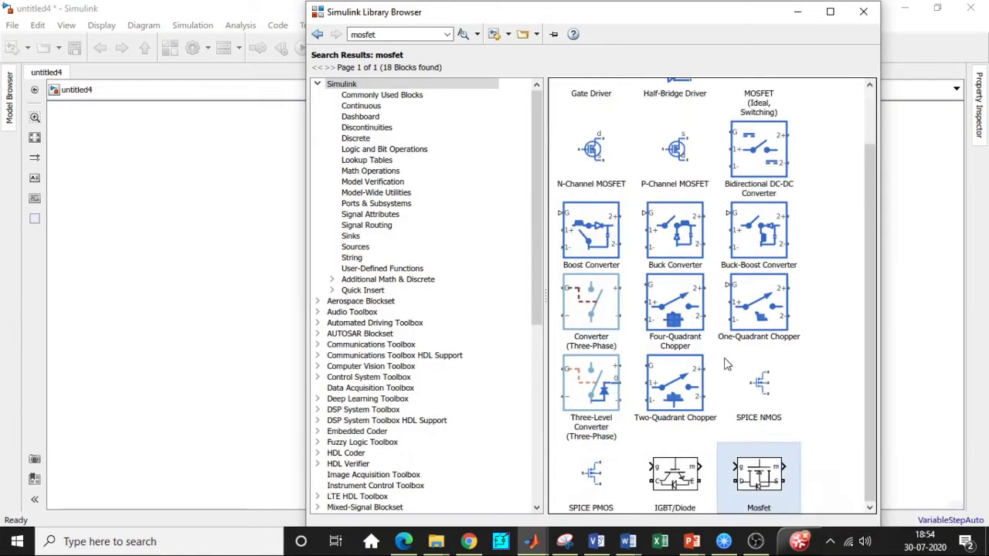
# Step: Search 'Pulse' and add the Pulse Generator block to the model
pyautogui.doubleClick(383, 34)
pyautogui.press('BackSpace')
pyautogui.write('Puls')
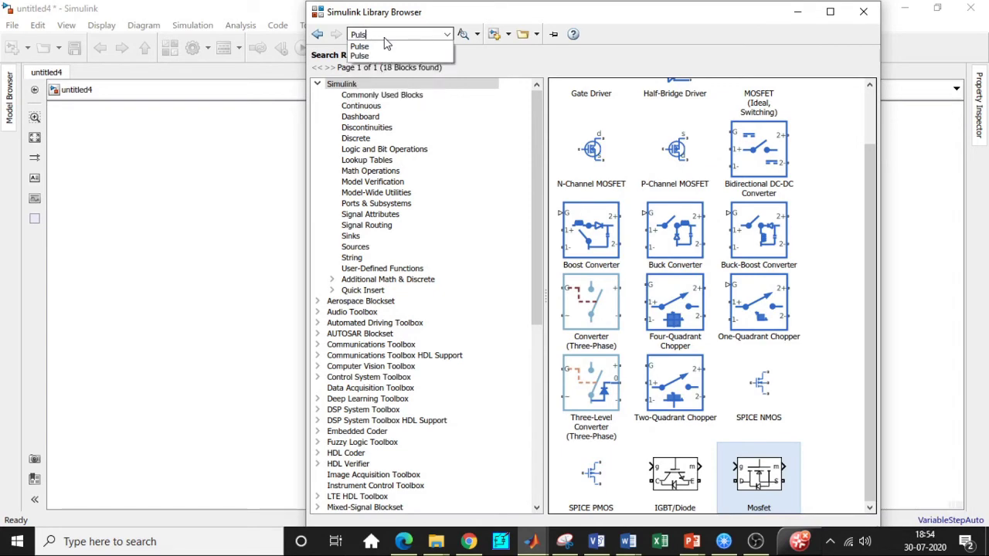
pyautogui.click(386, 46)
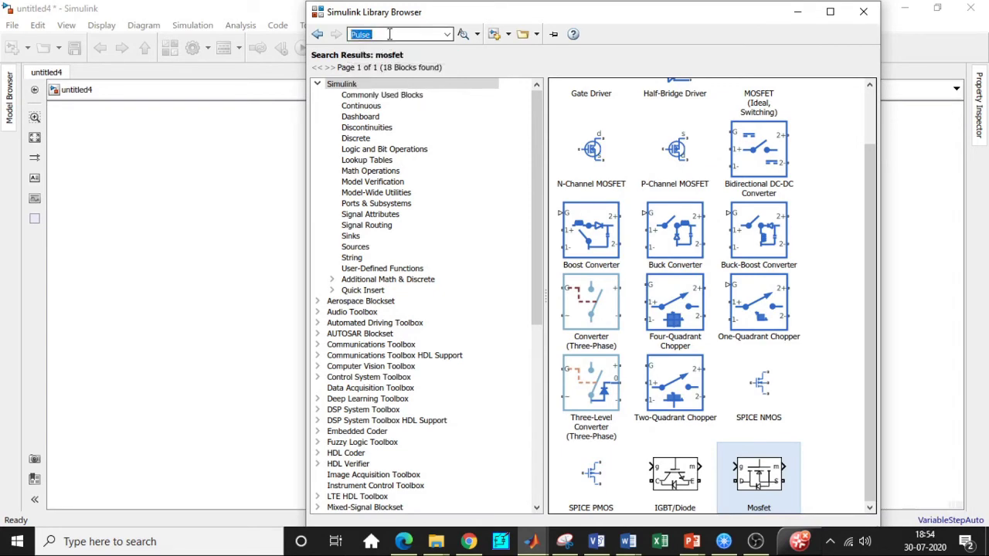
pyautogui.press('Return')
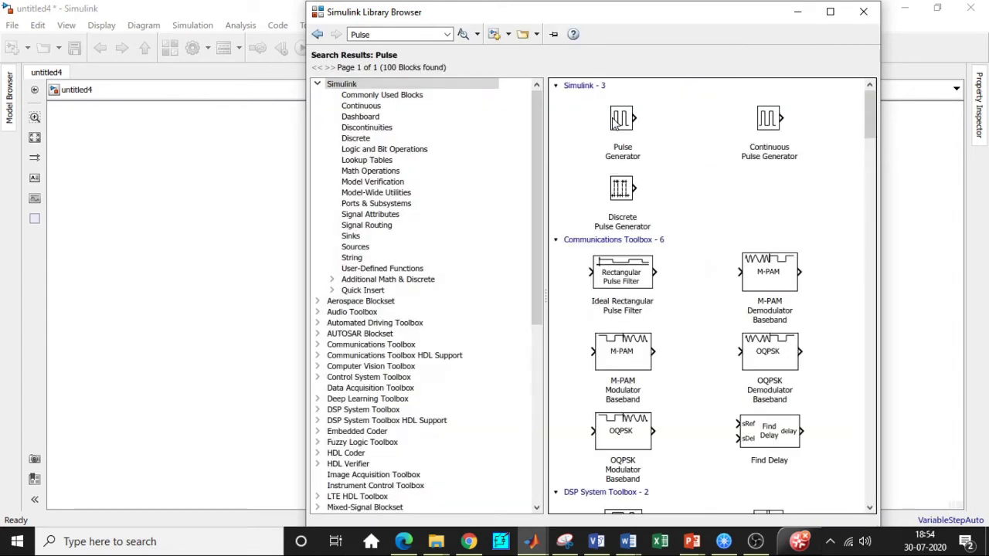
pyautogui.rightClick(616, 121)
pyautogui.press('Escape')
# Step: Search 'series RLC' and add the Three-Phase Series RLC Load block
pyautogui.doubleClick(380, 34)
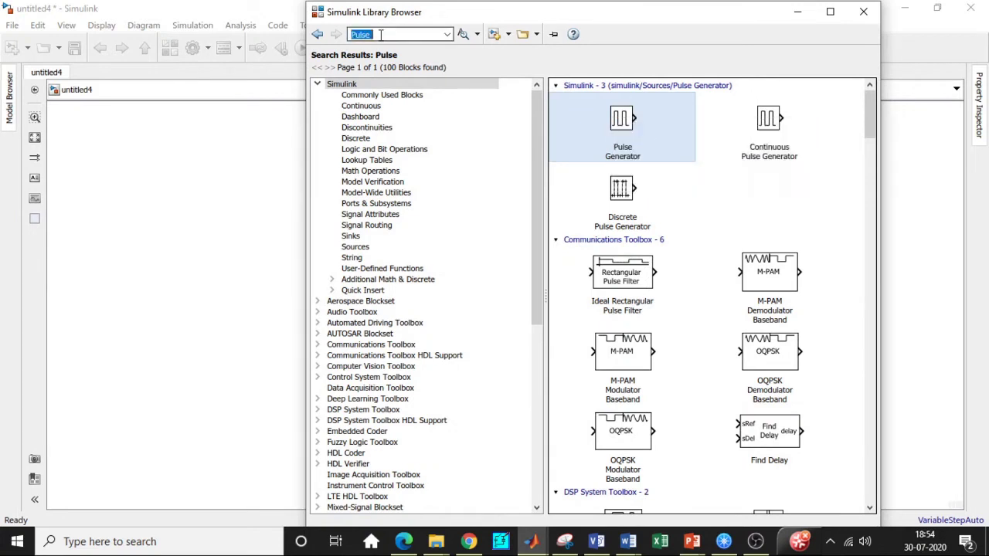
pyautogui.press('BackSpace')
pyautogui.write('ser')
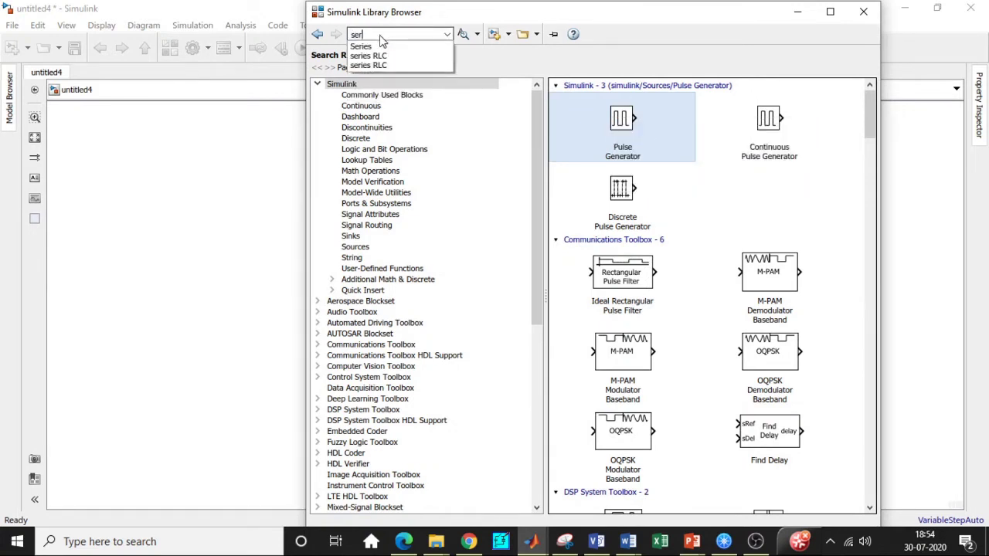
pyautogui.click(371, 55)
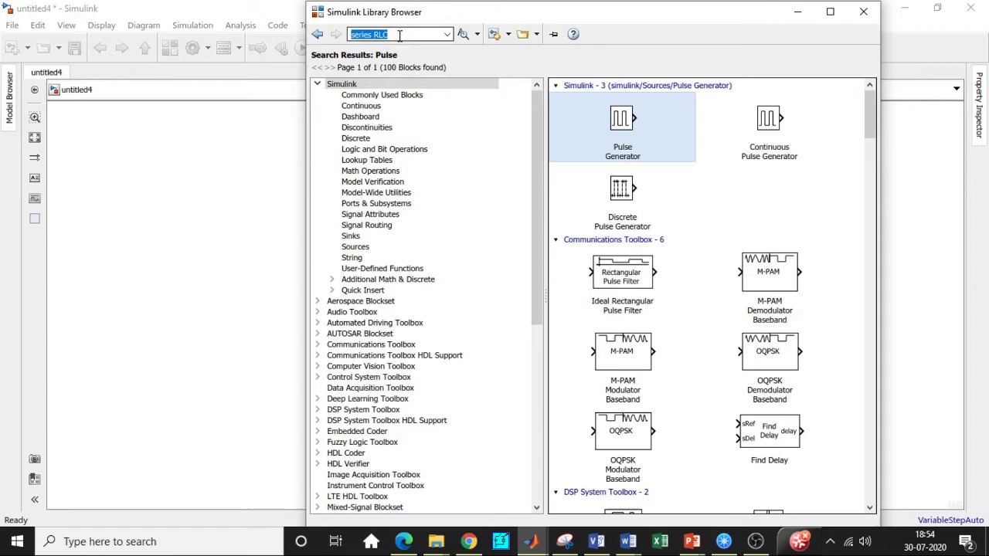
pyautogui.press('Return')
pyautogui.click(586, 274)
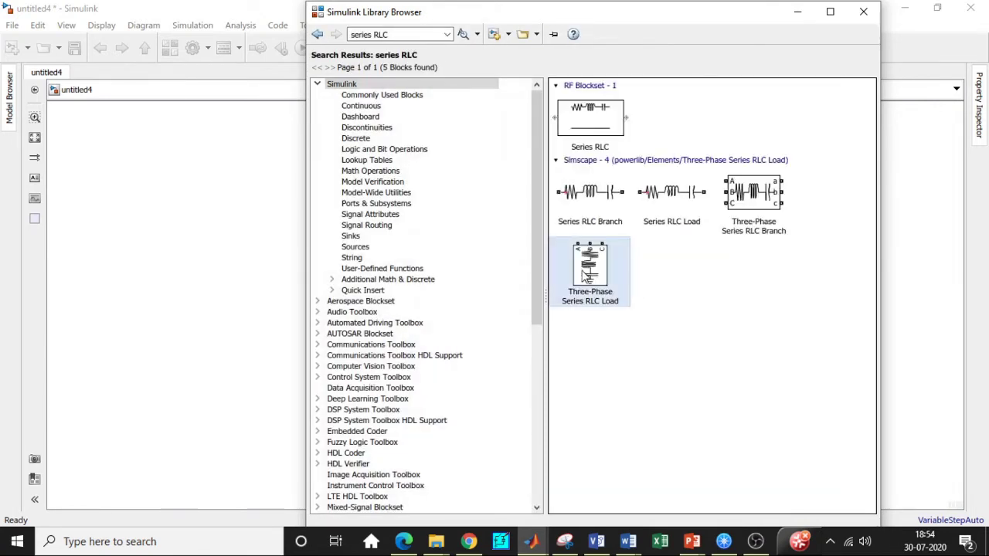
pyautogui.rightClick(585, 274)
pyautogui.press('Escape')
pyautogui.click(401, 34)
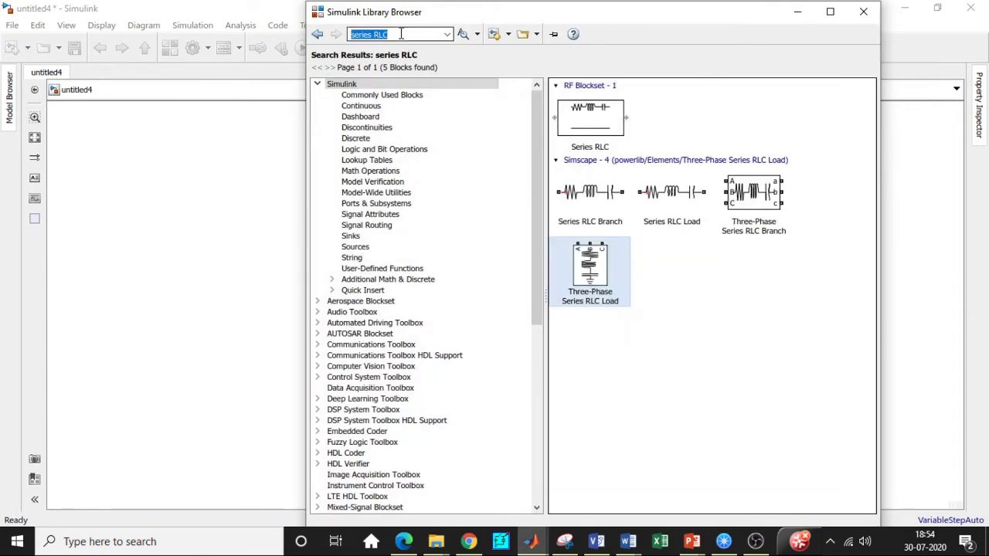
# Step: Search 'Mean' and add the RMS block to the model
pyautogui.press('BackSpace')
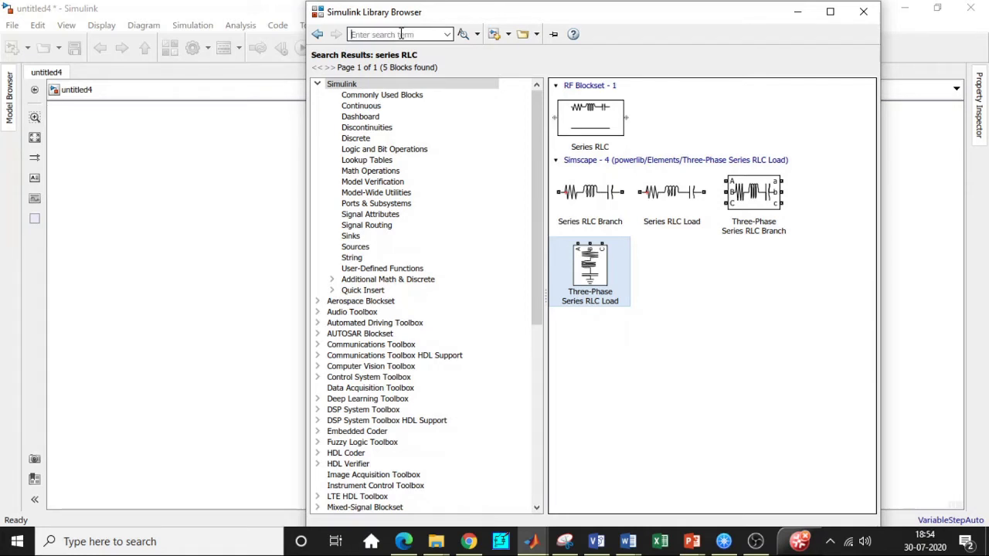
pyautogui.write('Mean')
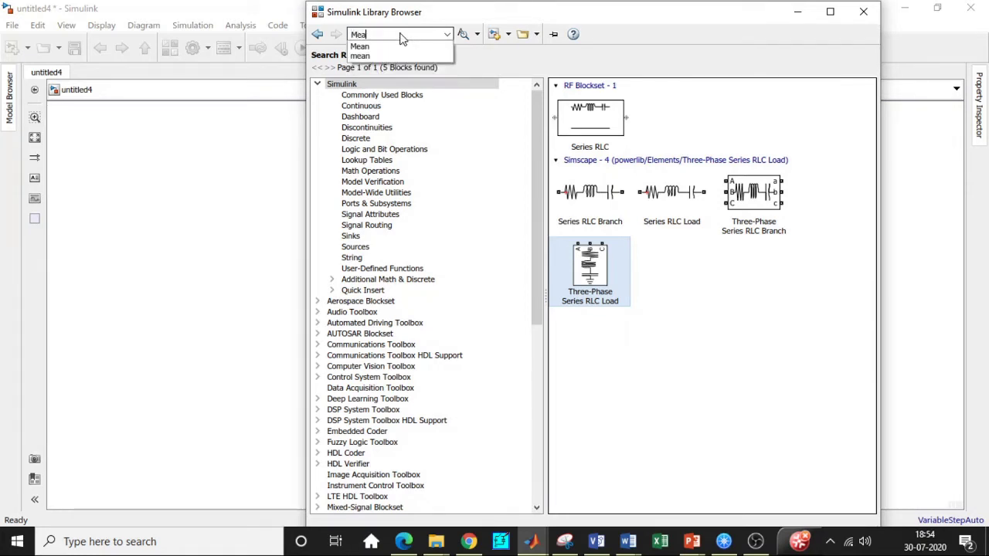
pyautogui.click(401, 34)
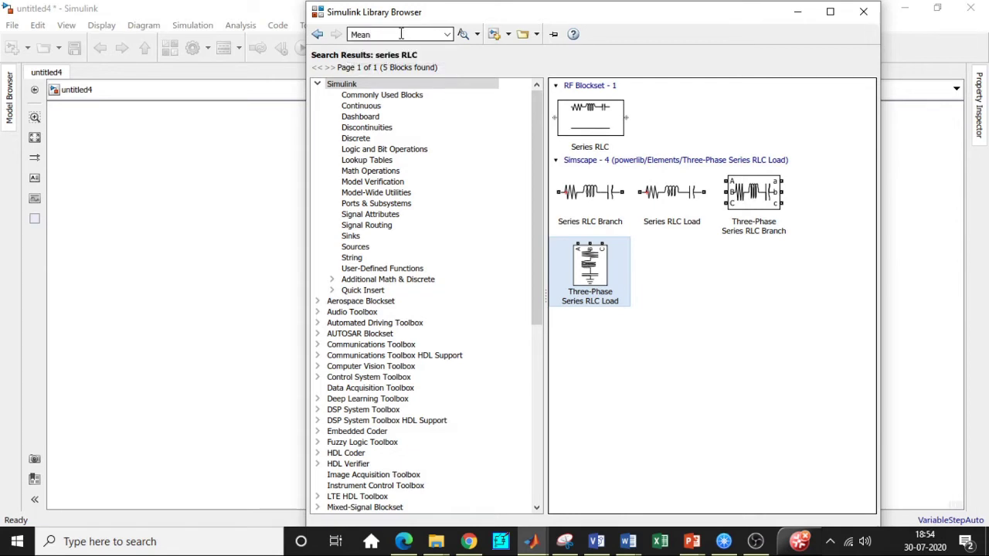
pyautogui.press('Return')
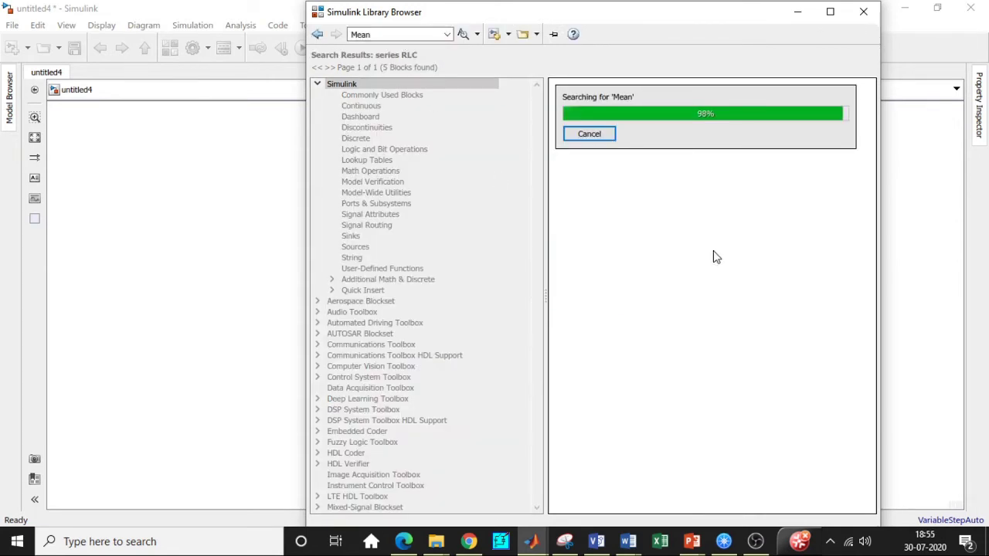
pyautogui.scroll(-5, 660, 220)
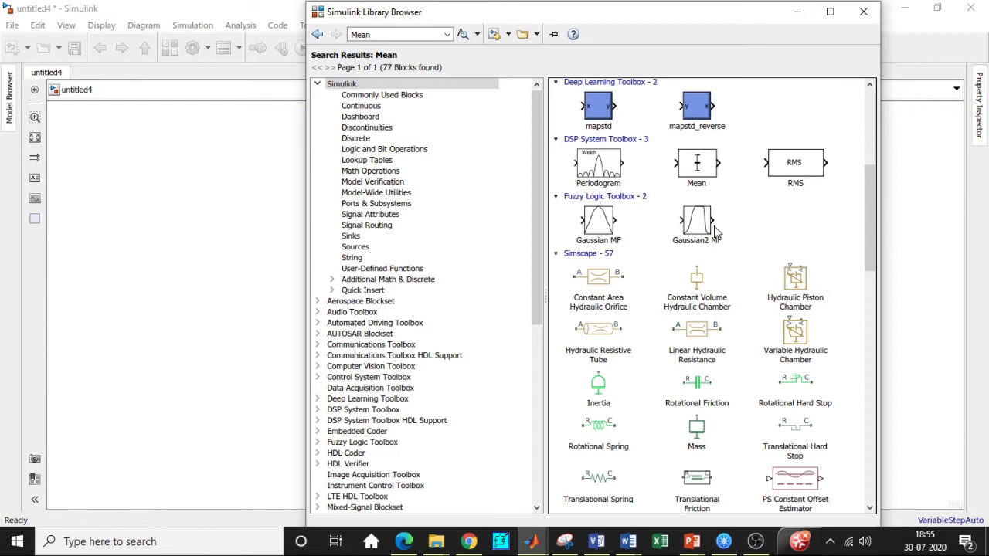
pyautogui.scroll(-3, 754, 211)
pyautogui.scroll(-6, 753, 211)
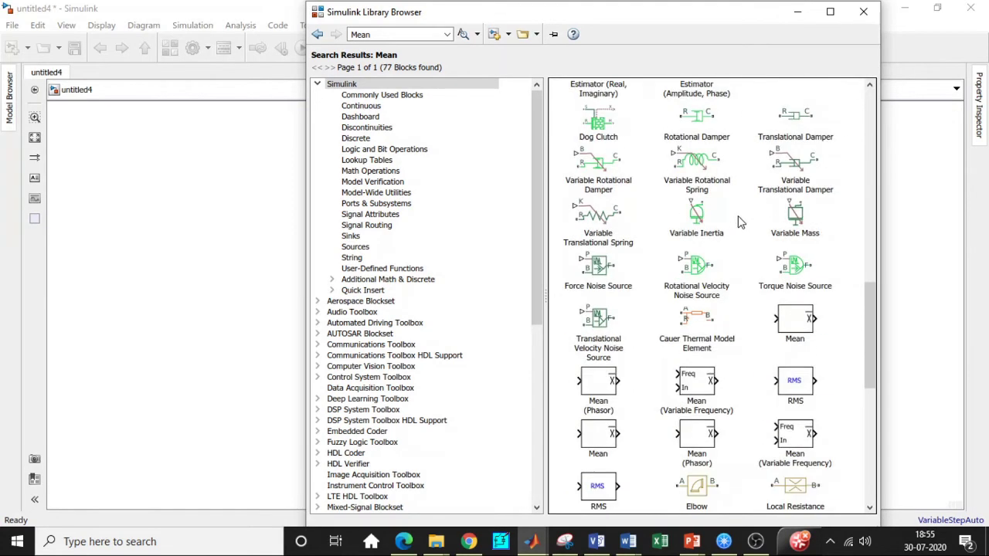
pyautogui.rightClick(802, 164)
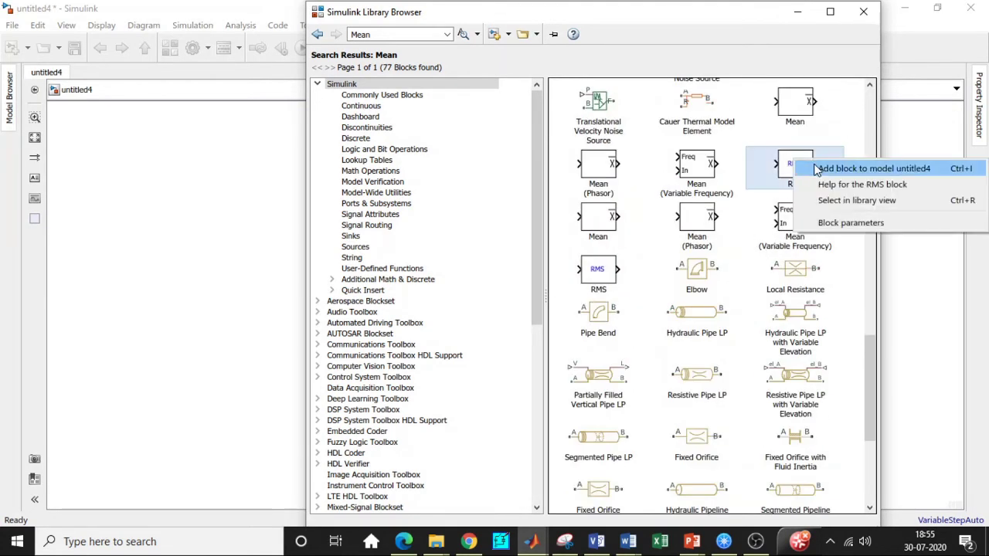
pyautogui.click(817, 168)
# Step: Search for Display blocks and add the Scope block to untitled4
pyautogui.doubleClick(390, 34)
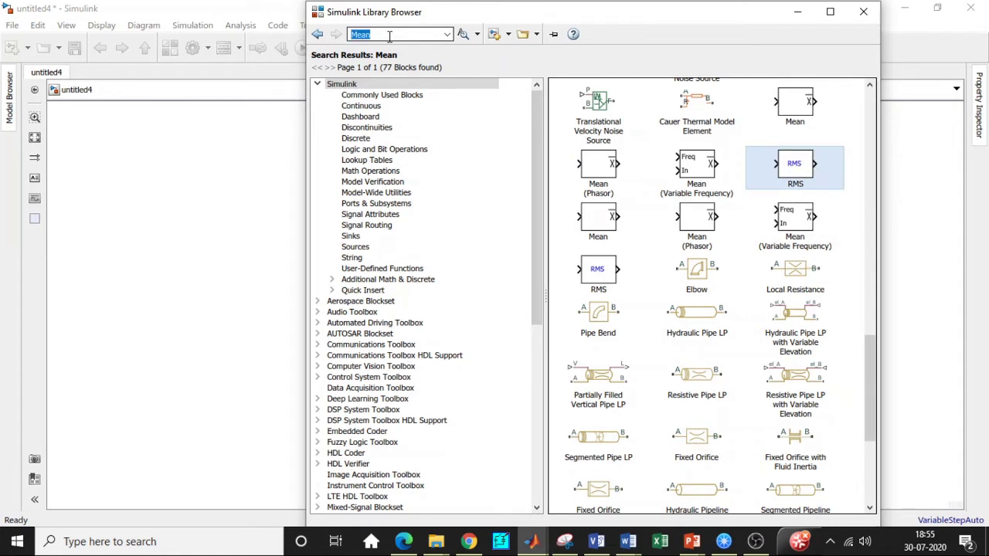
pyautogui.press('BackSpace')
pyautogui.click(391, 35)
pyautogui.write('Displ')
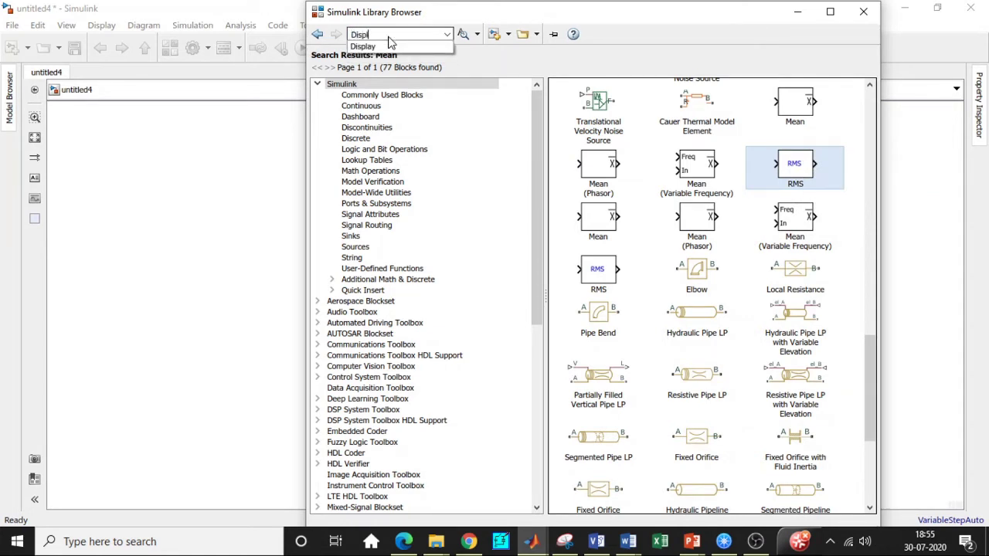
pyautogui.click(384, 47)
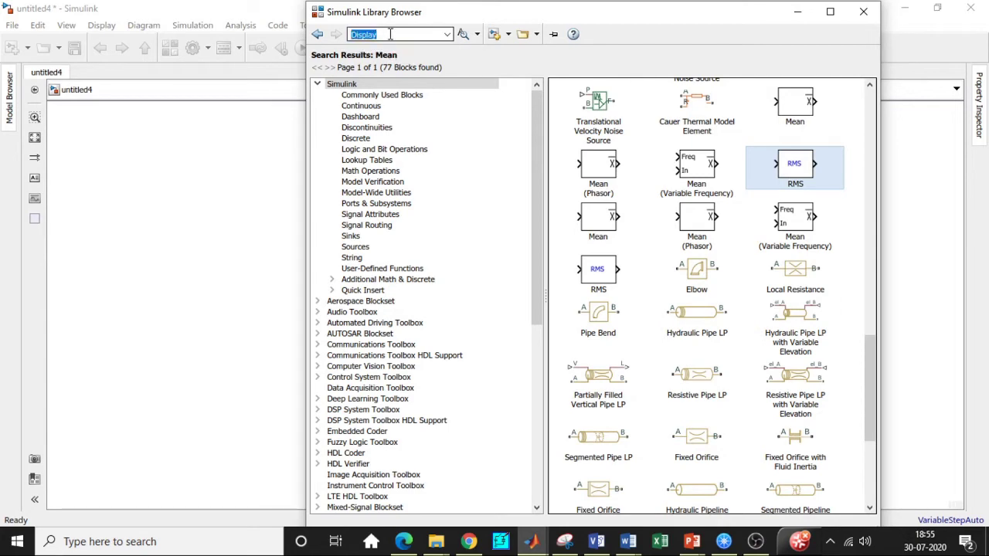
pyautogui.press('Return')
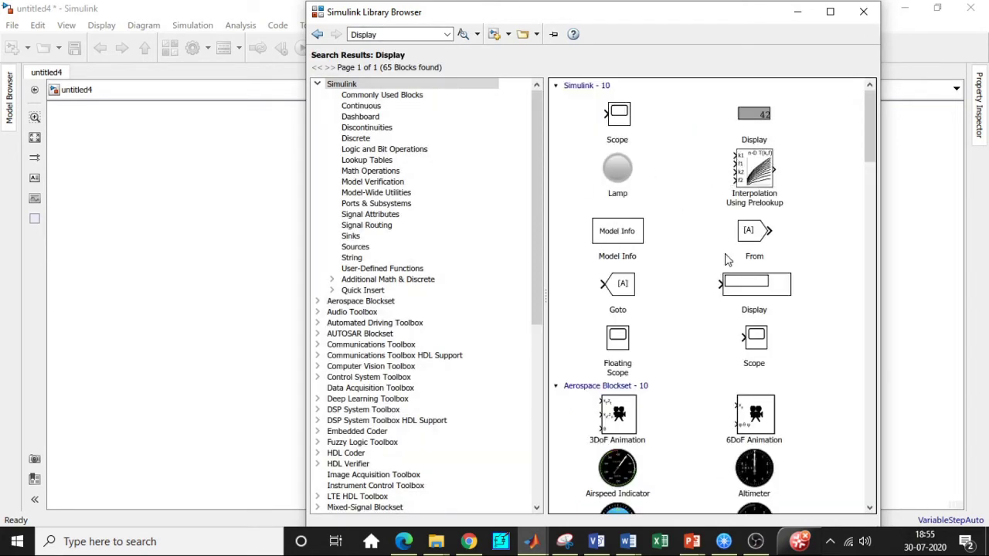
pyautogui.click(756, 285)
pyautogui.rightClick(779, 293)
pyautogui.click(625, 140)
pyautogui.click(617, 129)
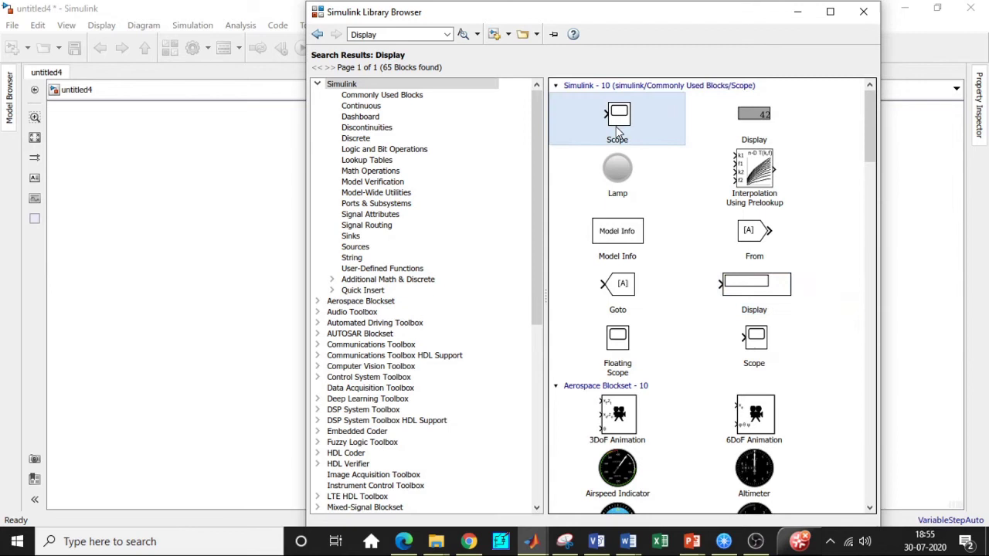
pyautogui.rightClick(617, 130)
pyautogui.click(635, 137)
# Step: Search 'ground' and add the Ground block to the model
pyautogui.click(394, 35)
pyautogui.press('BackSpace')
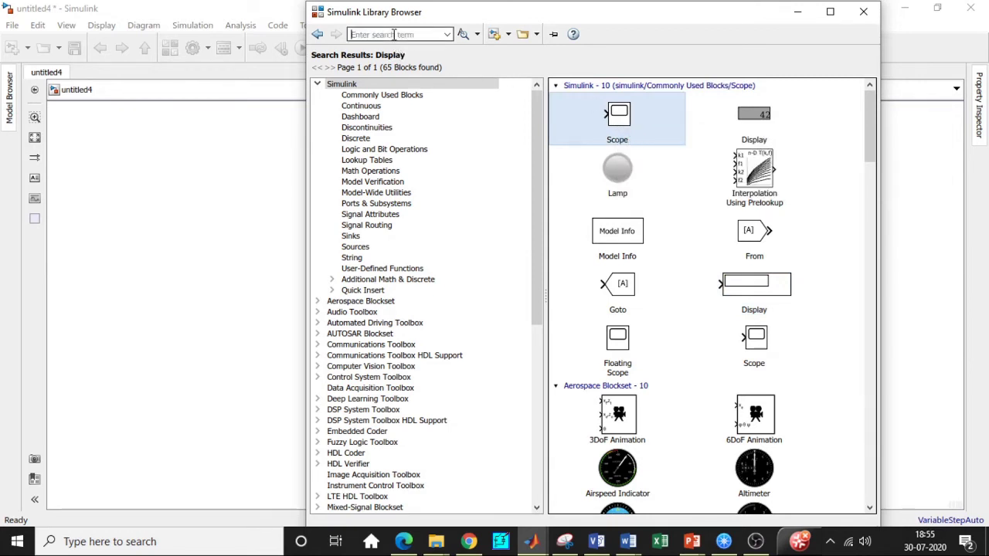
pyautogui.write('Ground')
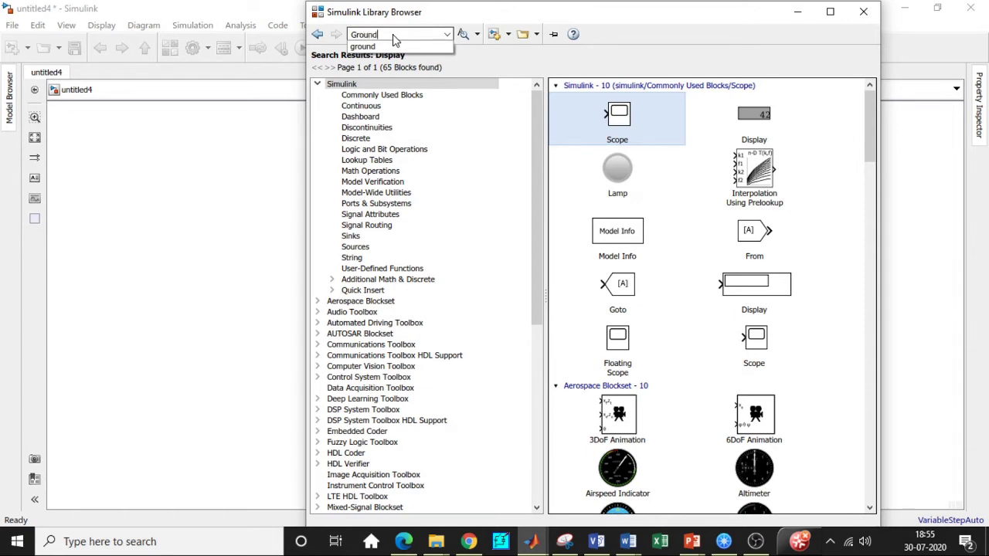
pyautogui.click(393, 46)
pyautogui.press('Return')
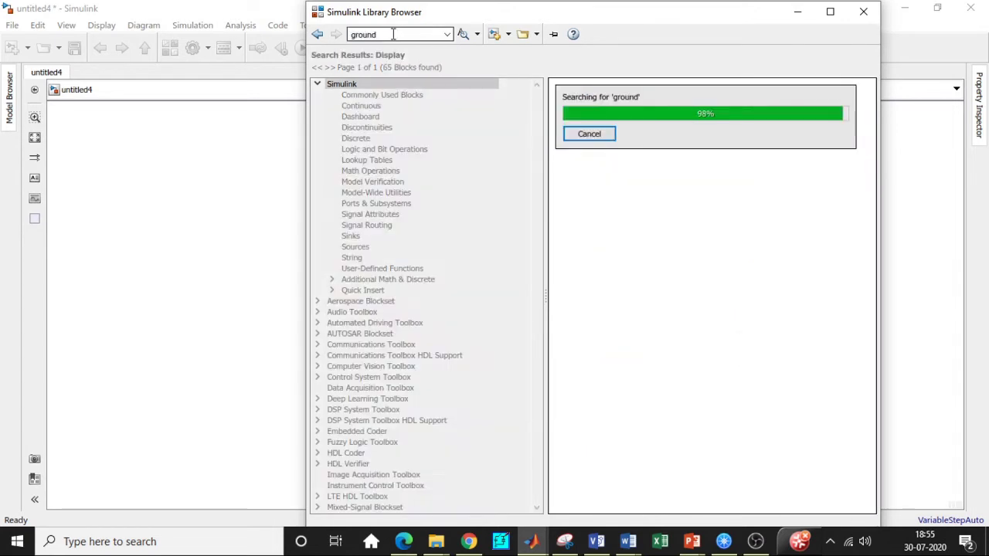
pyautogui.scroll(-10, 681, 184)
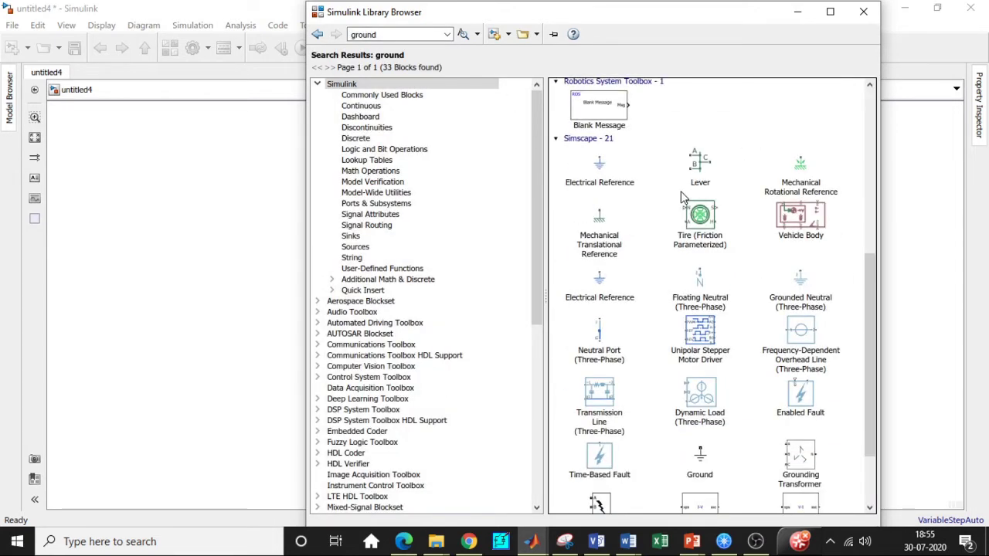
pyautogui.rightClick(710, 363)
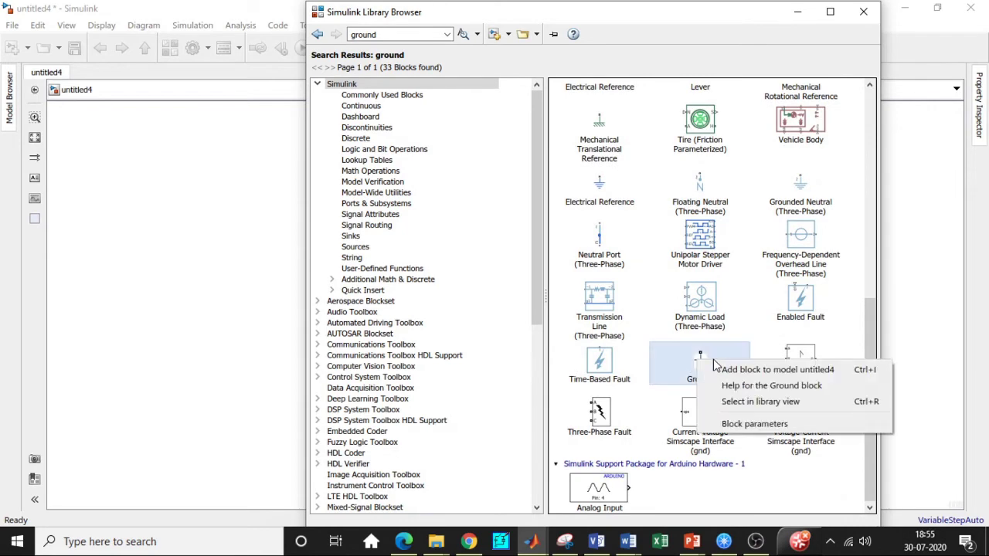
pyautogui.click(730, 368)
# Step: Hide the library and spread the Ground, Scope, Display and RMS blocks across the canvas
pyautogui.click(797, 13)
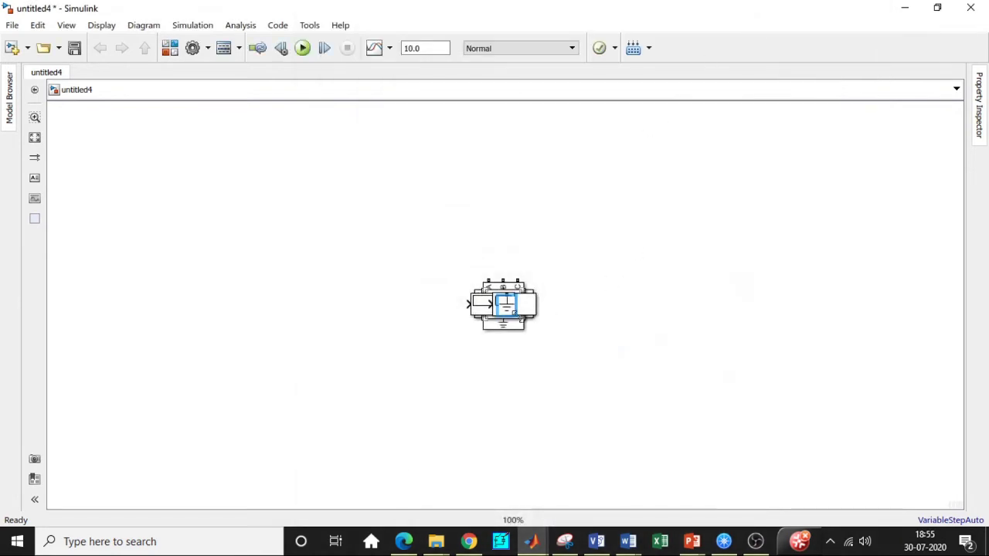
pyautogui.moveTo(508, 305); pyautogui.dragTo(736, 335)
pyautogui.moveTo(503, 308); pyautogui.dragTo(778, 212)
pyautogui.moveTo(539, 306); pyautogui.dragTo(643, 317)
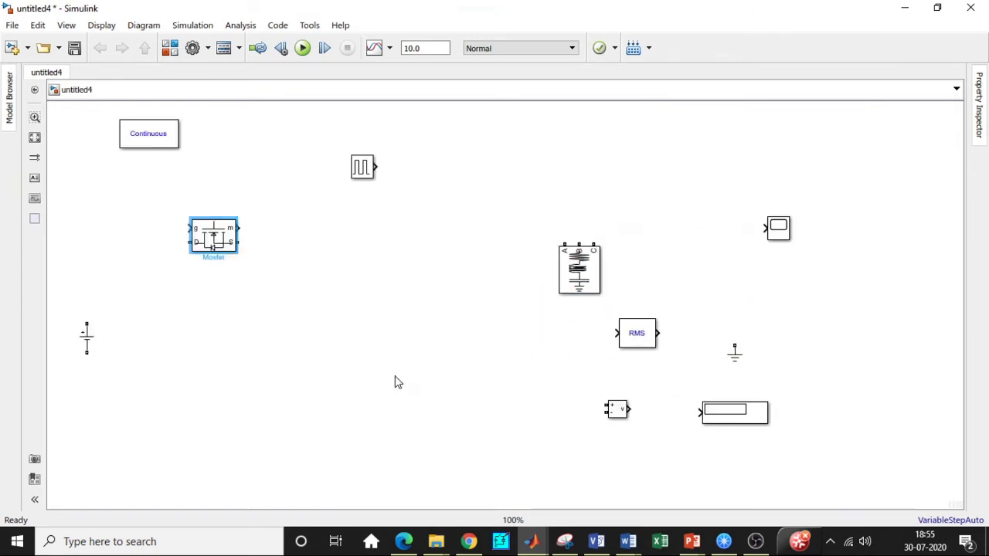
# Step: Rotate the Mosfet upright with Ctrl+R and turn off its measurement port
pyautogui.hotkey('ctrl', 'r')
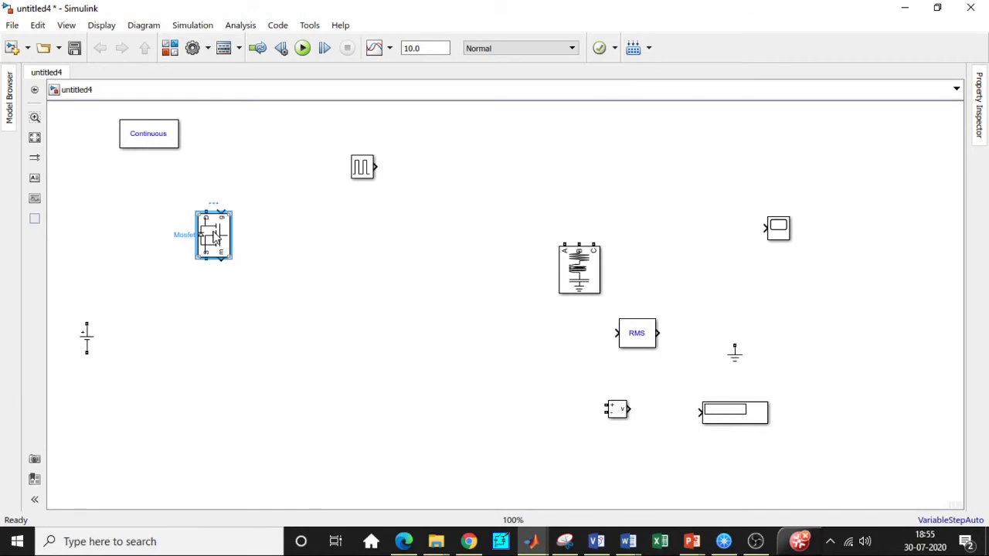
pyautogui.doubleClick(216, 238)
pyautogui.scroll(-3, 345, 285)
pyautogui.click(254, 346)
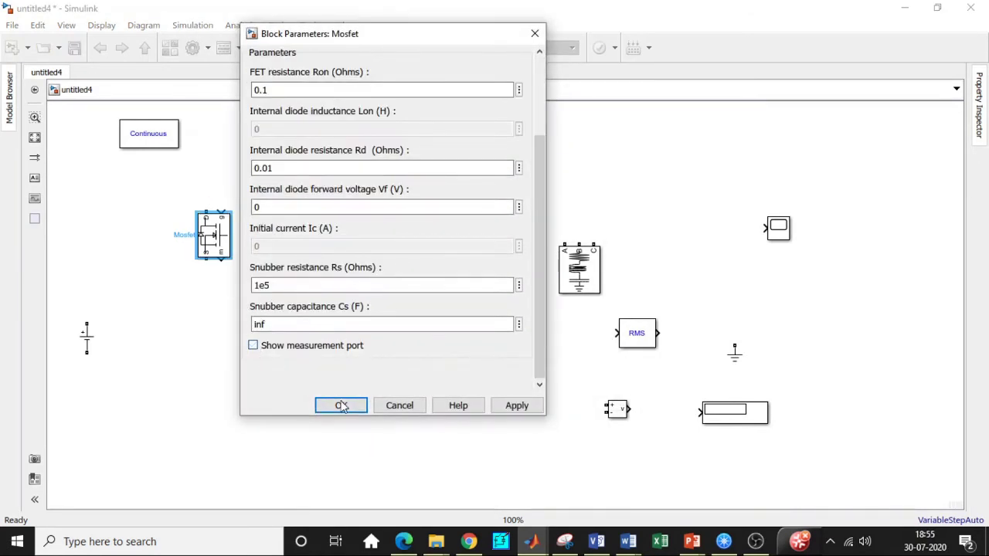
pyautogui.click(340, 405)
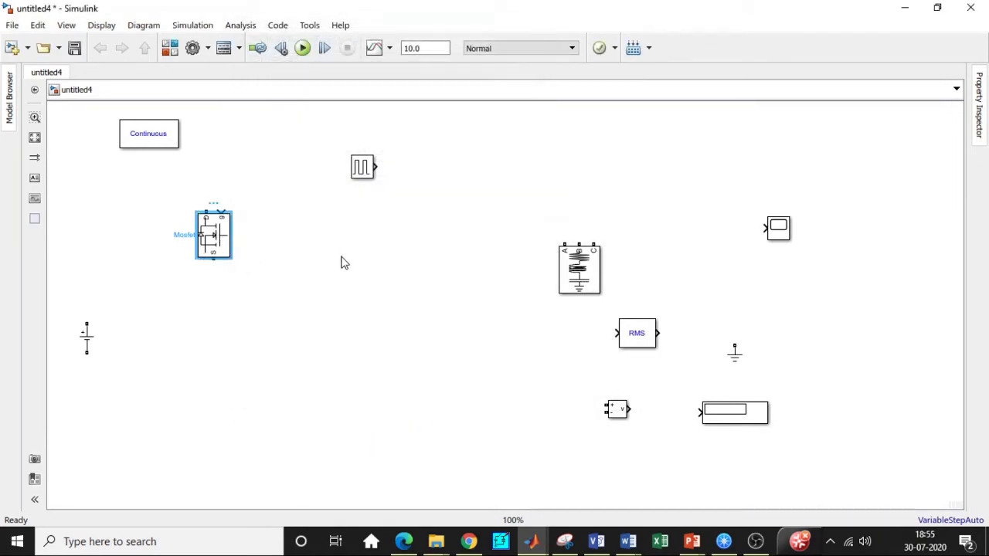
# Step: Copy the Mosfet into two rows of three and move the Pulse Generator under Continuous
pyautogui.moveTo(216, 246); pyautogui.dragTo(215, 350)
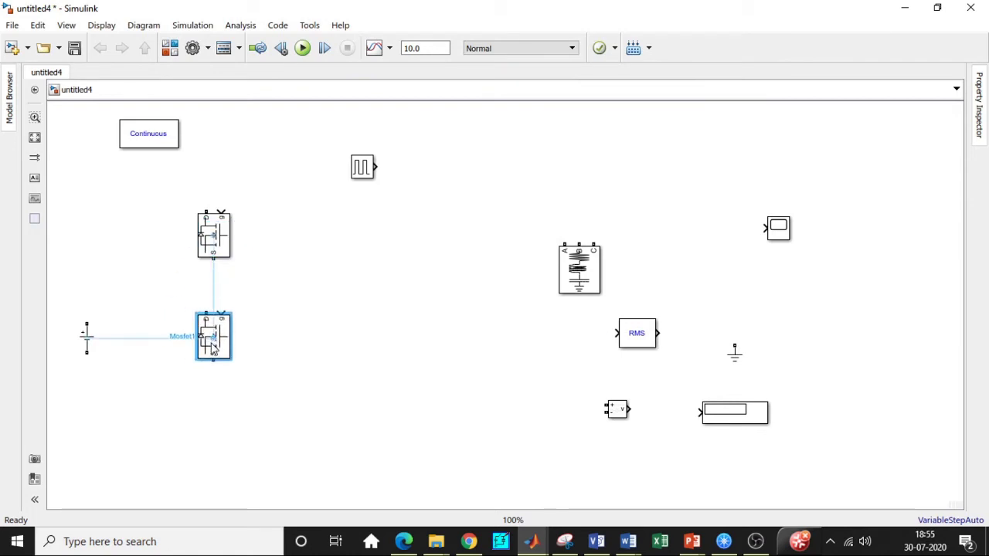
pyautogui.moveTo(290, 430); pyautogui.dragTo(184, 195)
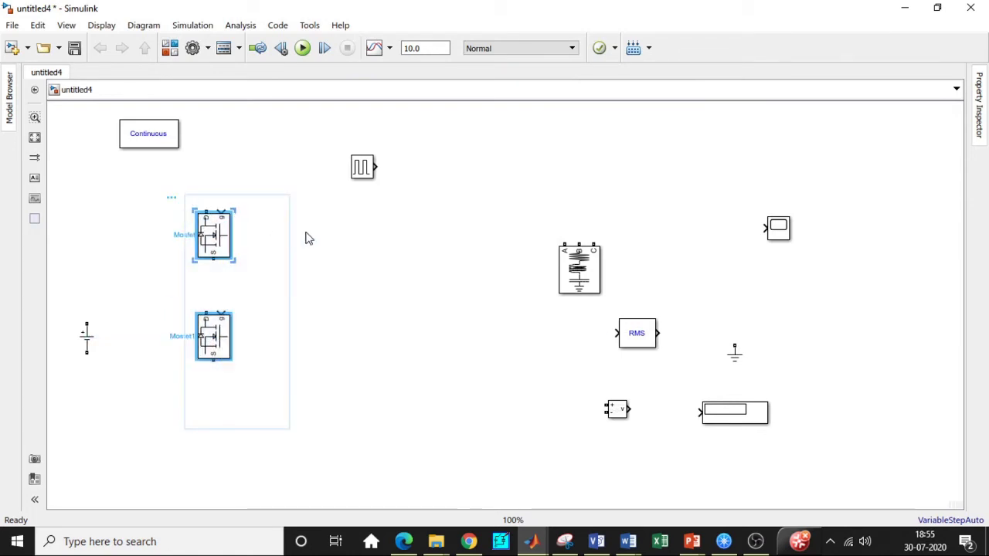
pyautogui.moveTo(224, 245); pyautogui.dragTo(386, 255)
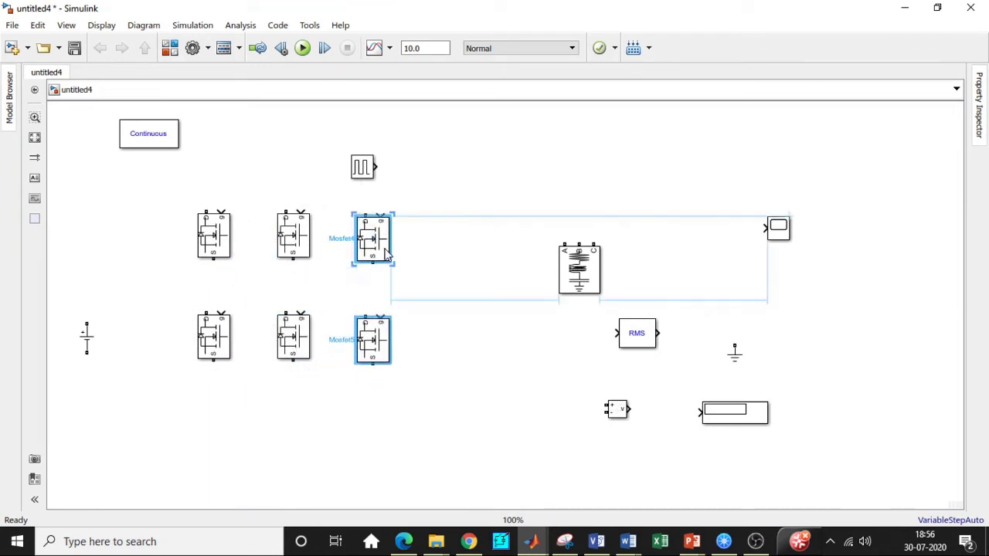
pyautogui.click(406, 369)
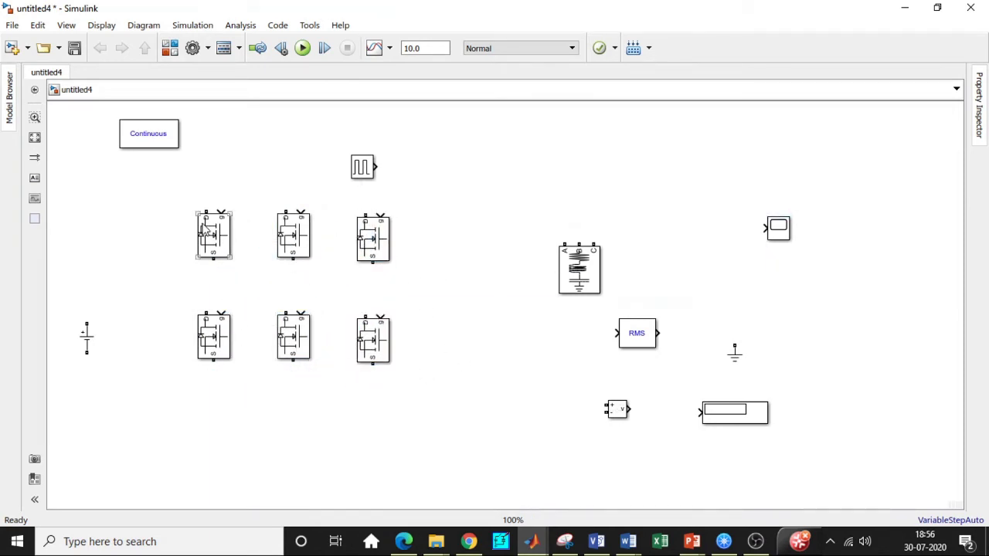
pyautogui.moveTo(357, 170); pyautogui.dragTo(194, 174)
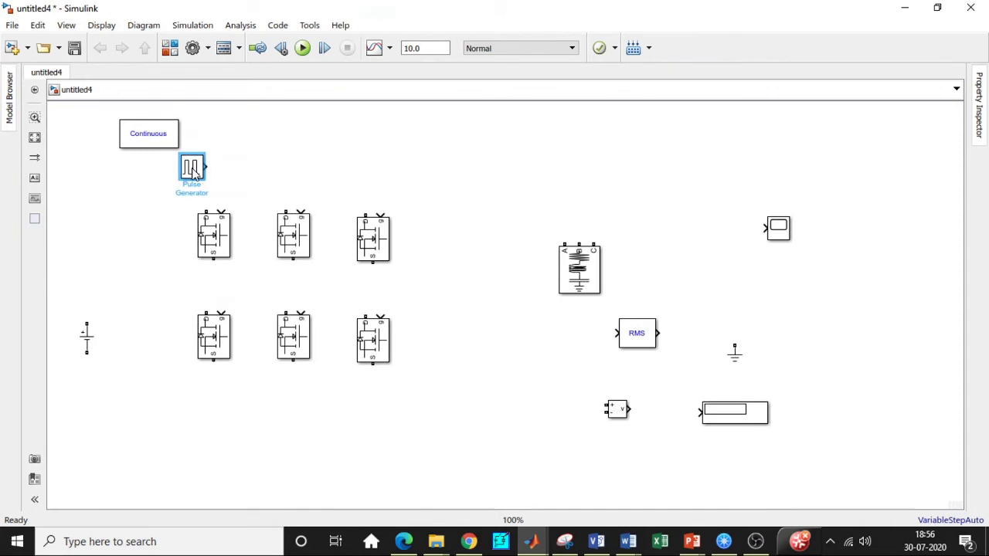
# Step: Enter a Period of 0.02 and a Pulse Width of 50 in the Pulse Generator parameters
pyautogui.doubleClick(193, 172)
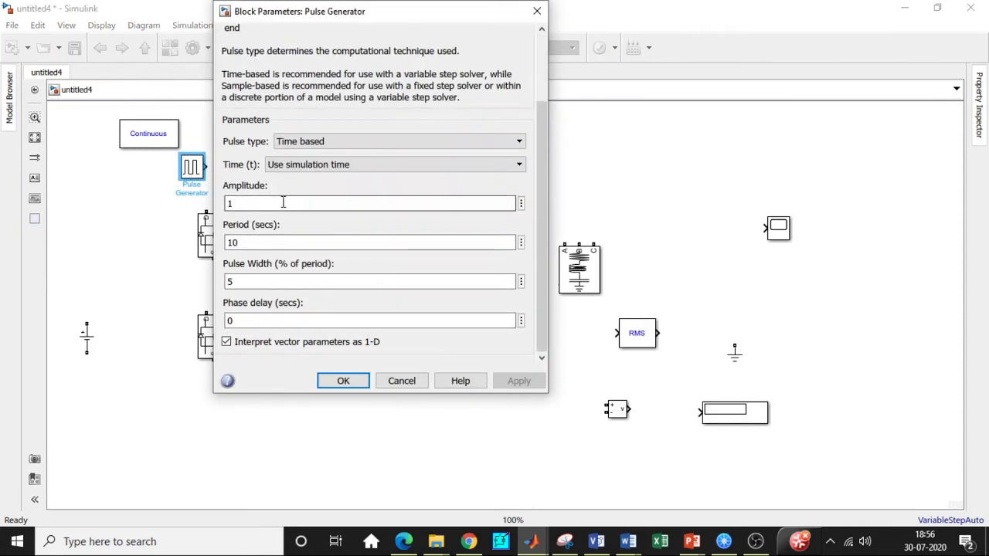
pyautogui.doubleClick(278, 201)
pyautogui.doubleClick(271, 238)
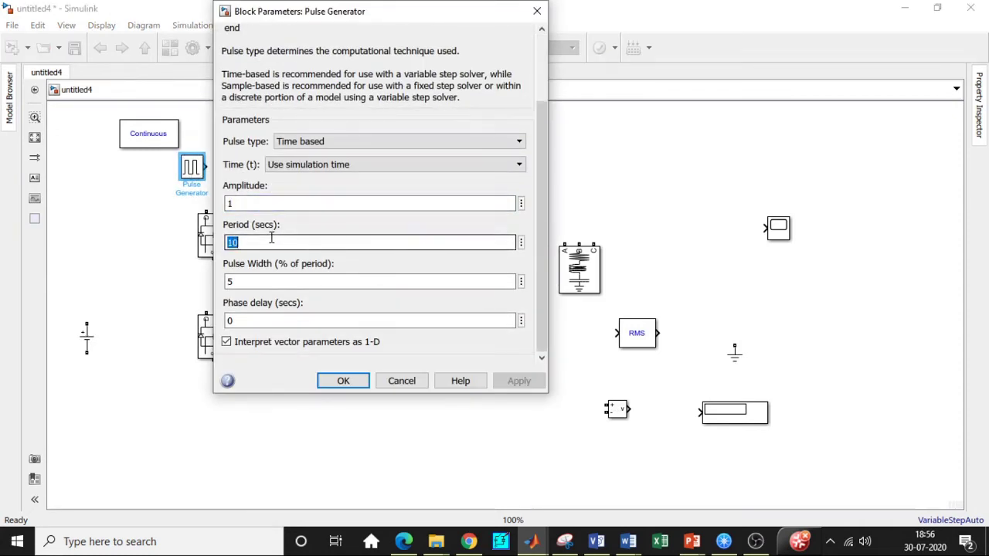
pyautogui.write('0.02')
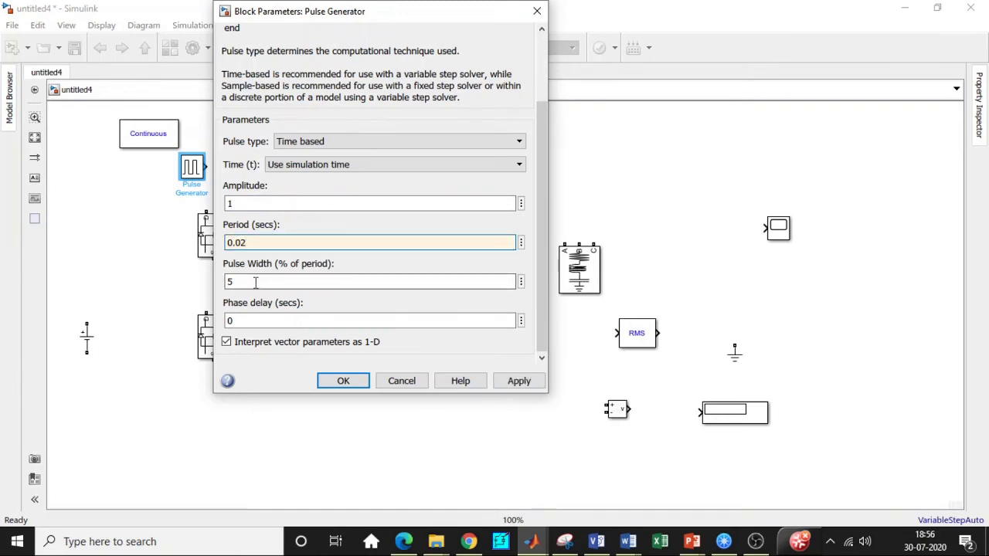
pyautogui.doubleClick(249, 285)
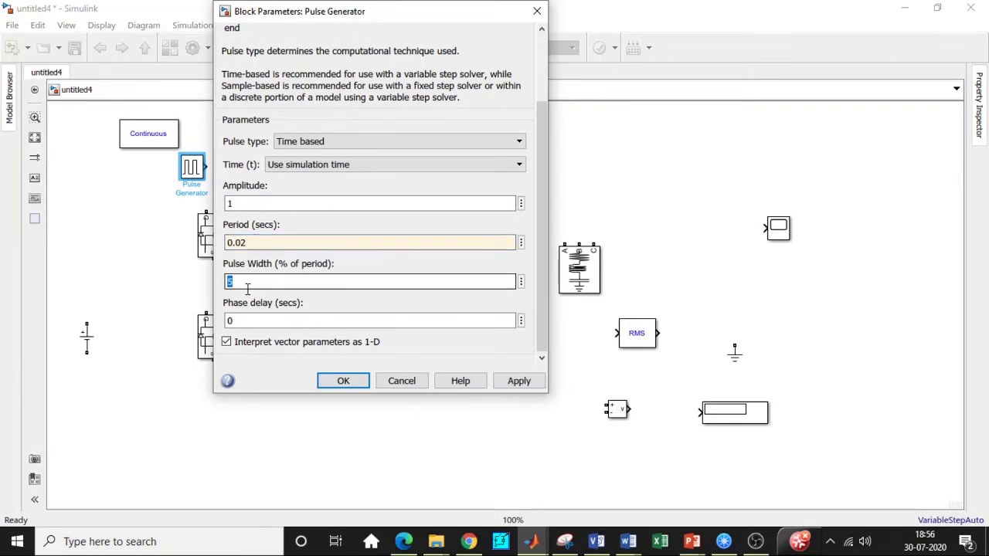
pyautogui.write('5')
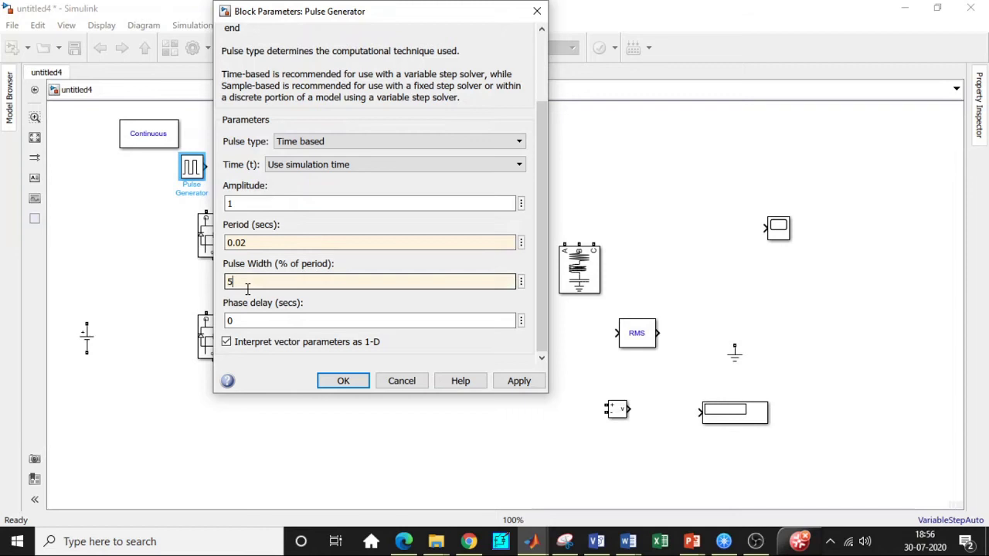
pyautogui.write('0')
# Step: Confirm the pulse settings and paste five Pulse Generator copies, one above each Mosfet
pyautogui.click(344, 382)
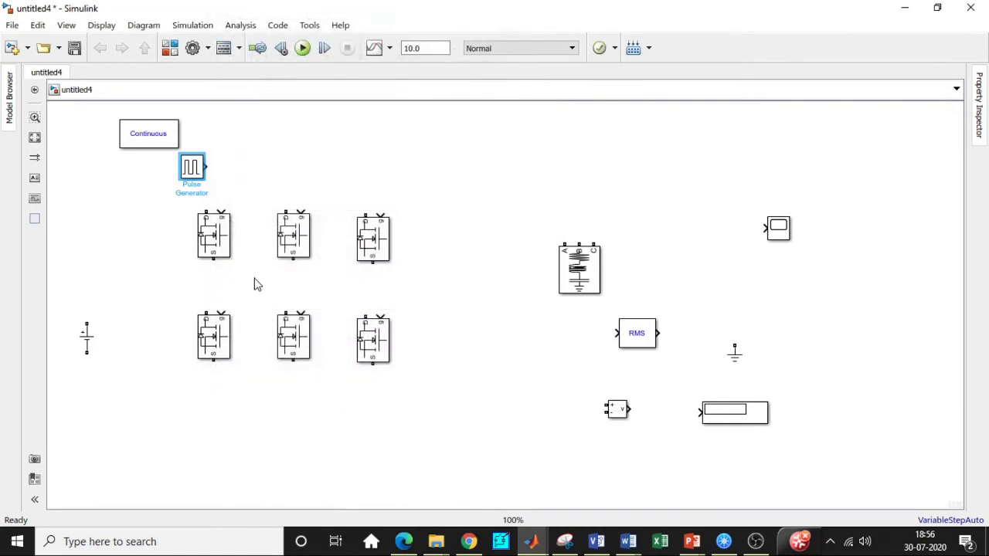
pyautogui.hotkey('ctrl', 'v')
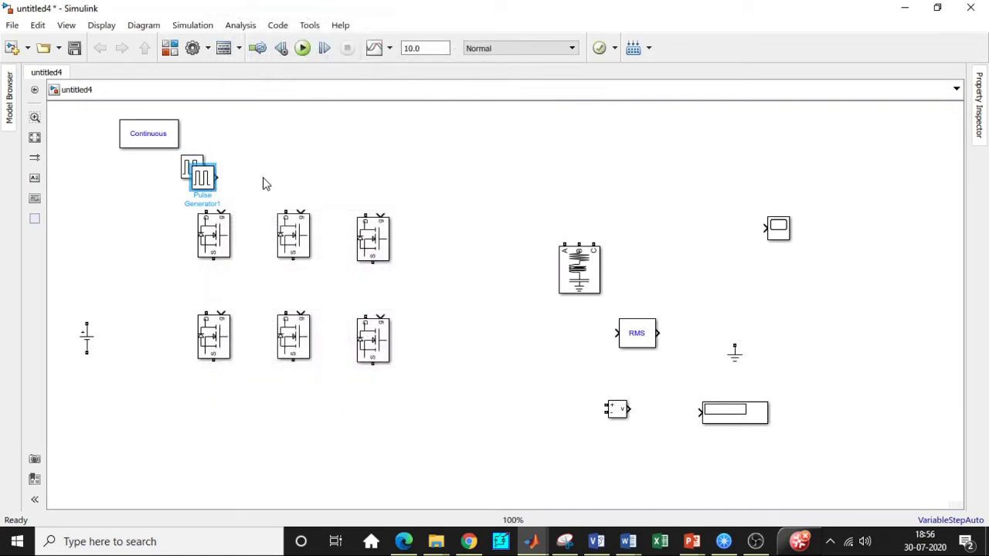
pyautogui.moveTo(205, 181); pyautogui.dragTo(281, 171)
pyautogui.hotkey('ctrl', 'v')
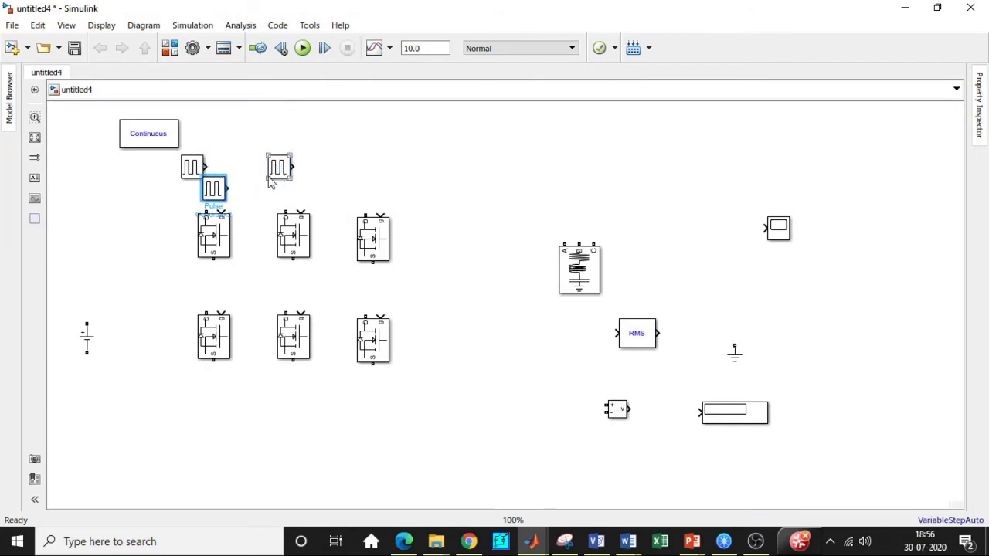
pyautogui.moveTo(226, 192); pyautogui.dragTo(357, 171)
pyautogui.hotkey('ctrl', 'v')
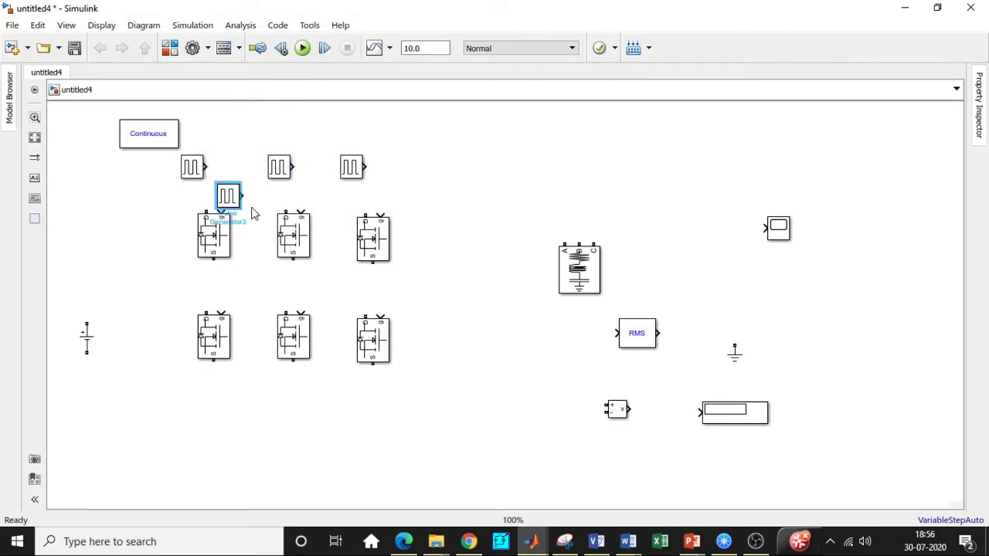
pyautogui.moveTo(226, 197); pyautogui.dragTo(178, 299)
pyautogui.hotkey('ctrl', 'v')
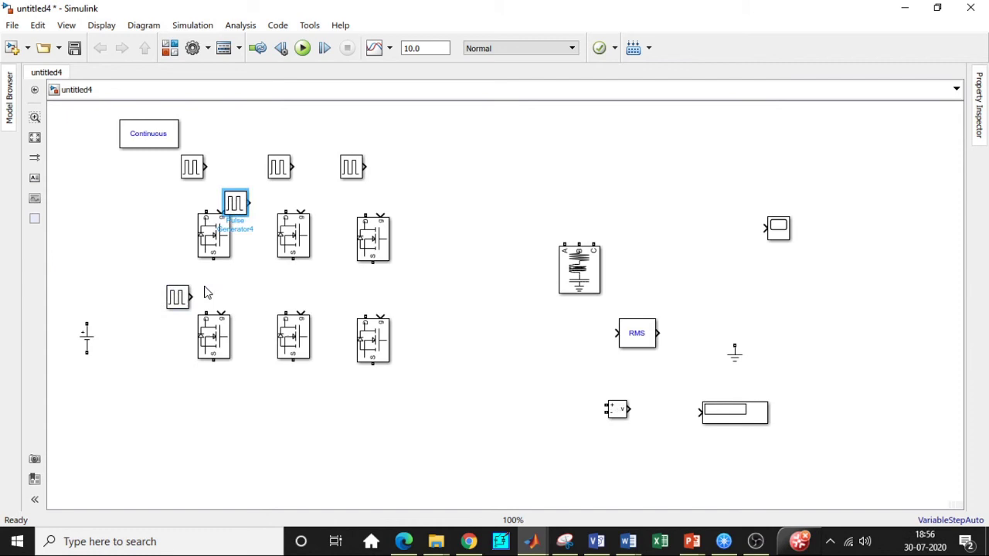
pyautogui.moveTo(239, 209); pyautogui.dragTo(263, 301)
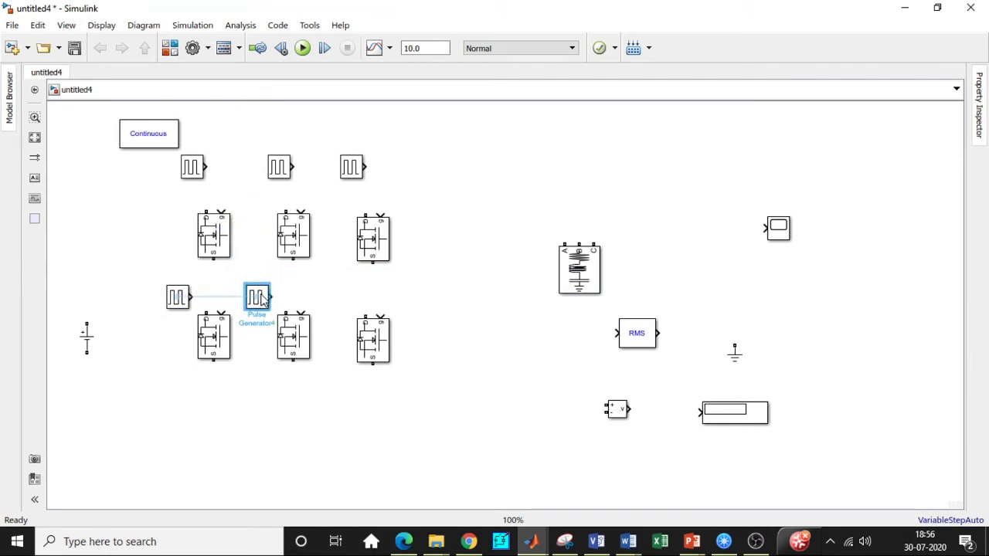
pyautogui.hotkey('ctrl', 'v')
pyautogui.moveTo(255, 216); pyautogui.dragTo(341, 300)
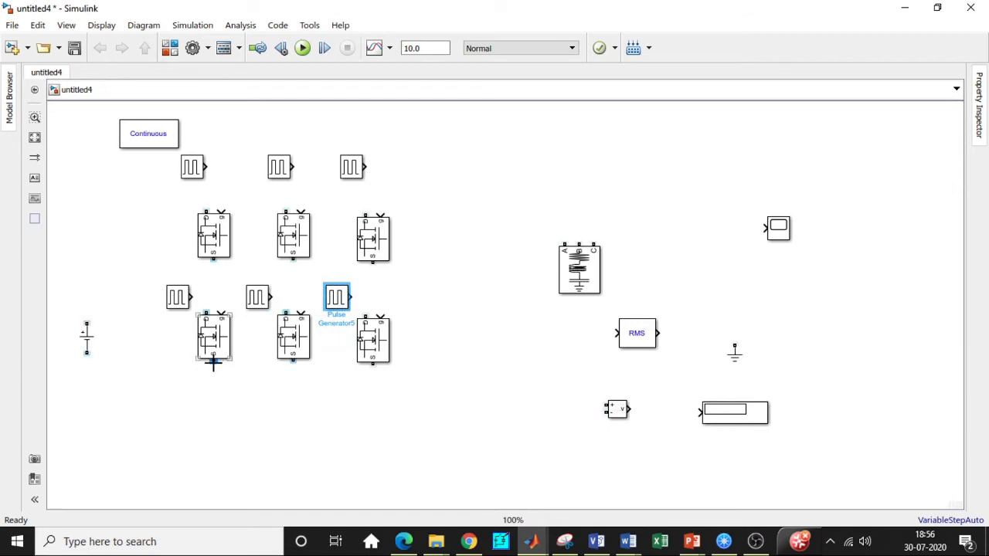
# Step: Join the three lower Mosfets into a bottom bus and the three upper drains into a top bus
pyautogui.moveTo(216, 361); pyautogui.dragTo(294, 360)
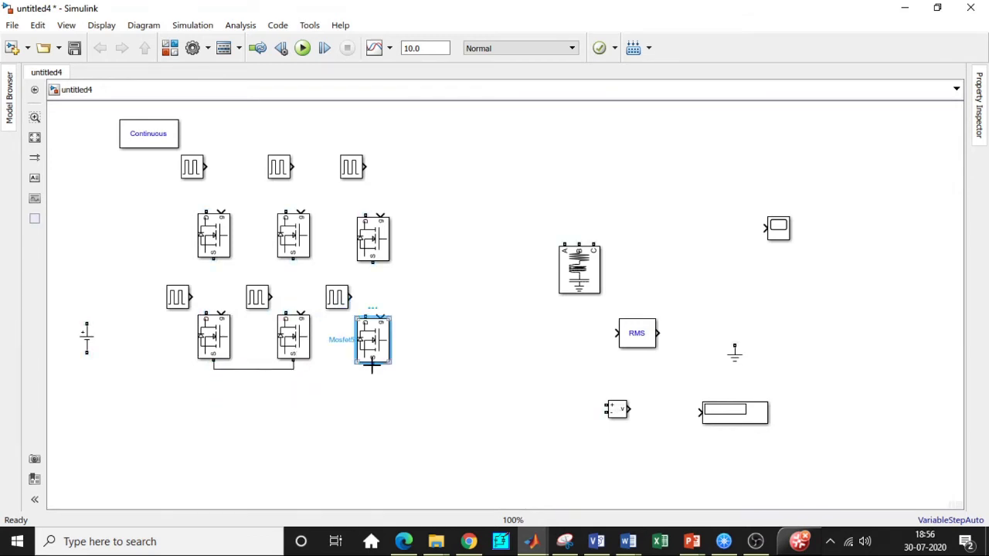
pyautogui.moveTo(372, 361); pyautogui.dragTo(293, 372)
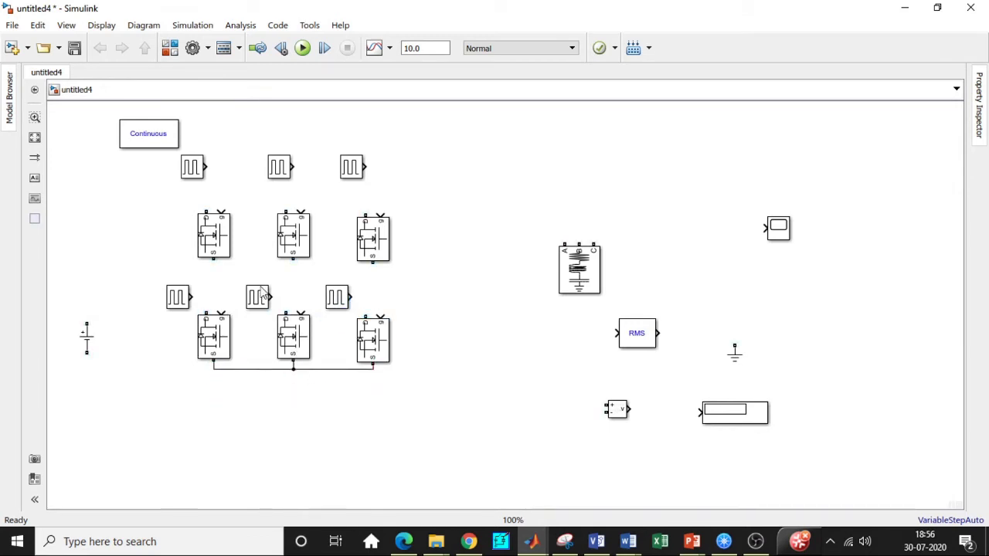
pyautogui.moveTo(206, 210); pyautogui.dragTo(297, 210)
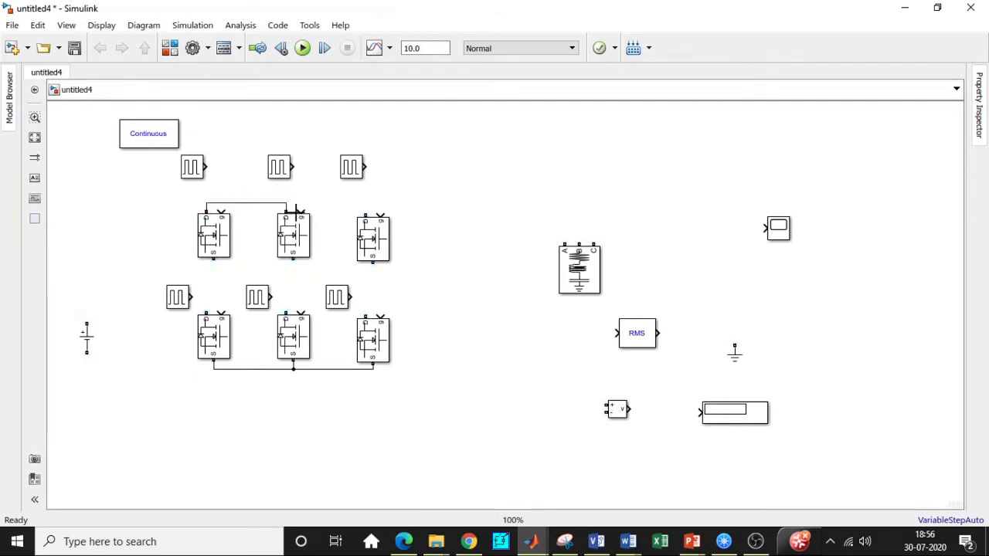
pyautogui.moveTo(362, 212); pyautogui.dragTo(286, 203)
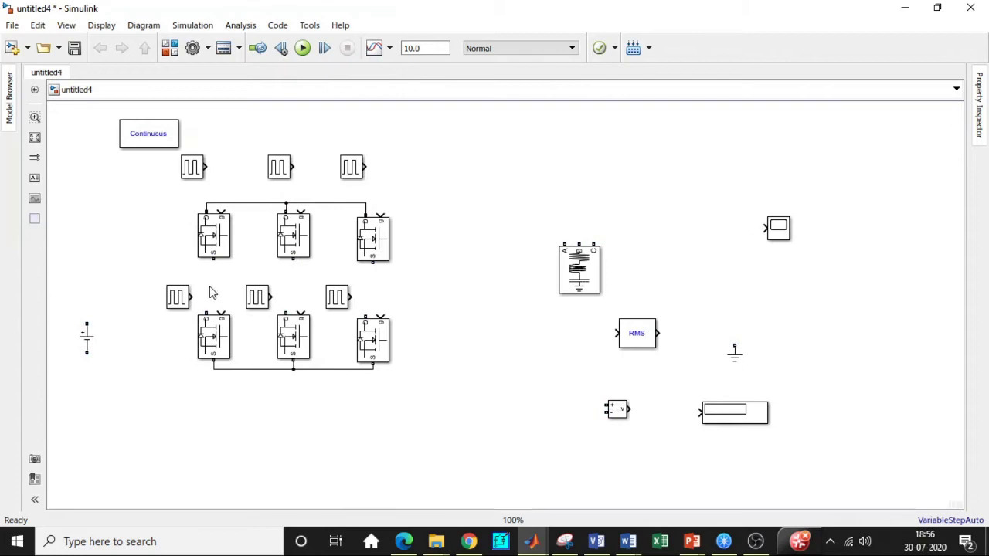
# Step: Link each leg's lower and upper Mosfets, then move the DC source up and wire it to the bus
pyautogui.moveTo(203, 310); pyautogui.dragTo(214, 259)
pyautogui.moveTo(284, 312); pyautogui.dragTo(292, 260)
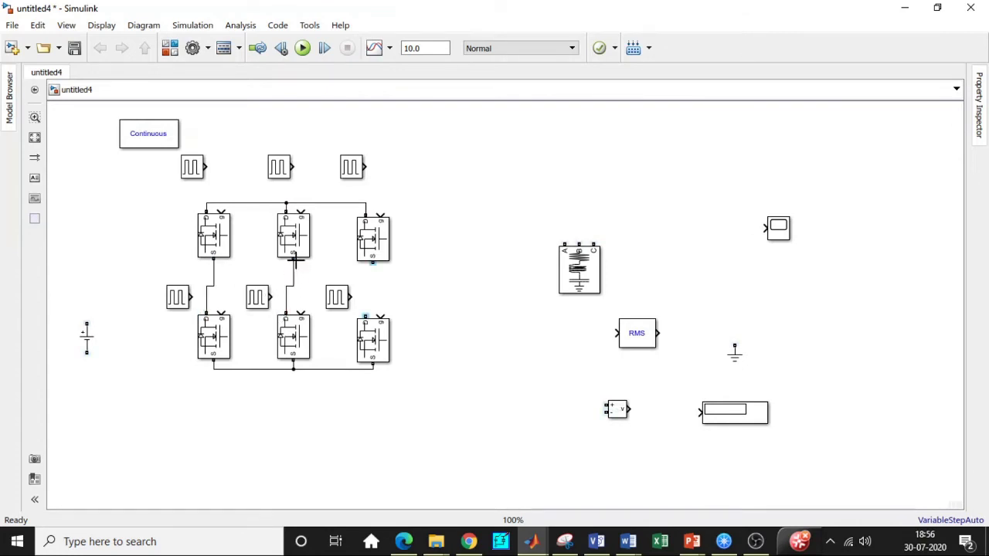
pyautogui.moveTo(363, 312); pyautogui.dragTo(374, 263)
pyautogui.moveTo(92, 327); pyautogui.dragTo(207, 202)
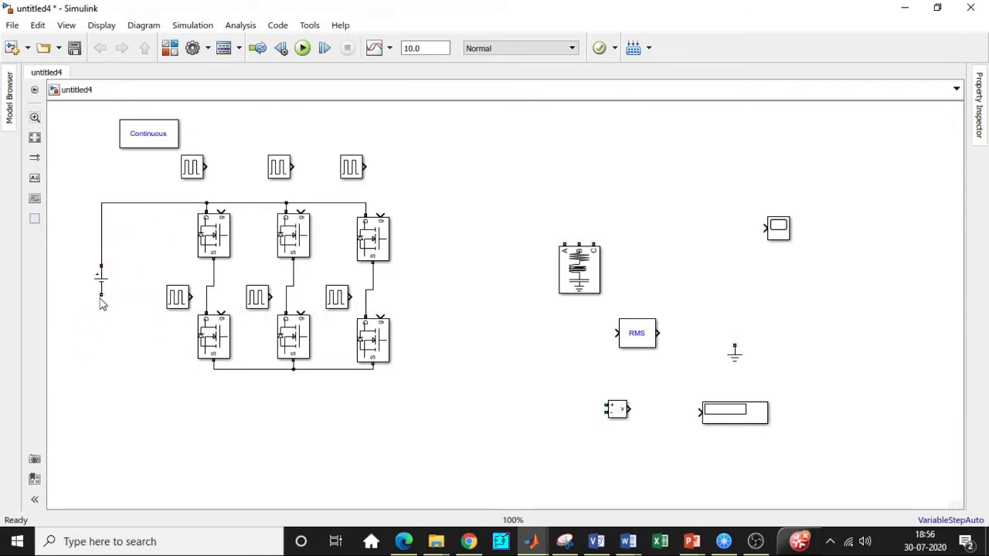
pyautogui.moveTo(100, 311); pyautogui.dragTo(214, 369)
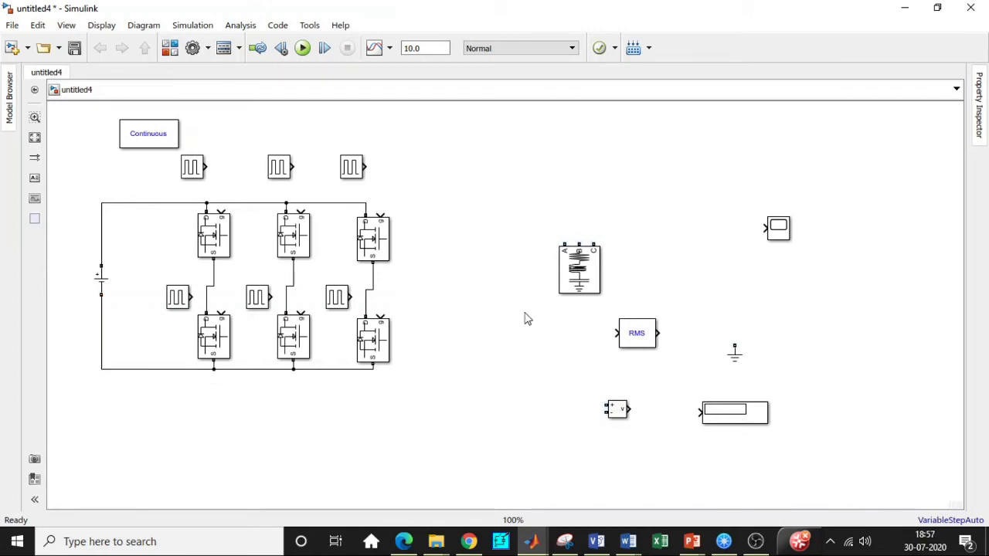
# Step: Move the Three-Phase Series RLC Load beside the bridge and wire phases B and C to the legs
pyautogui.click(579, 280)
pyautogui.moveTo(579, 280); pyautogui.dragTo(214, 268)
pyautogui.moveTo(521, 281); pyautogui.dragTo(292, 275)
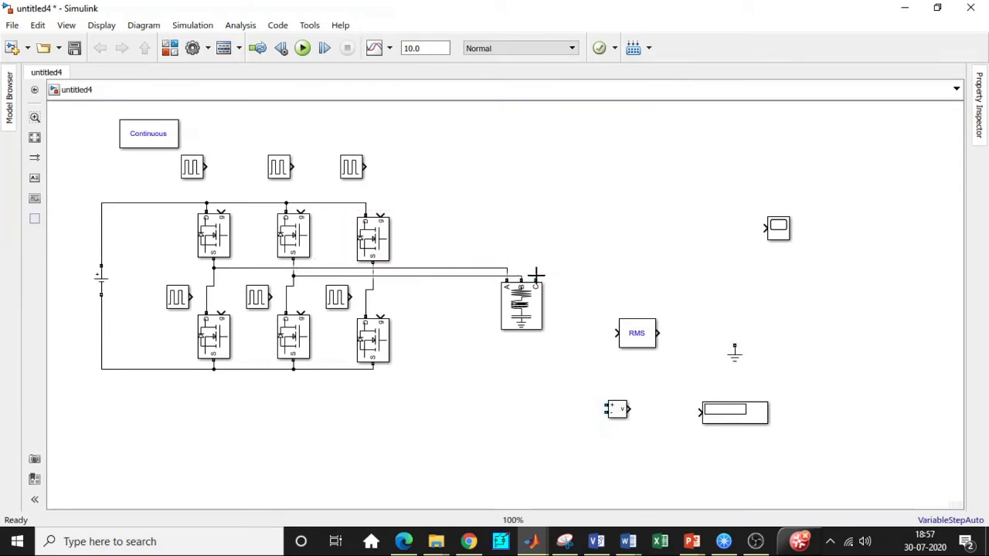
pyautogui.moveTo(536, 275); pyautogui.dragTo(373, 285)
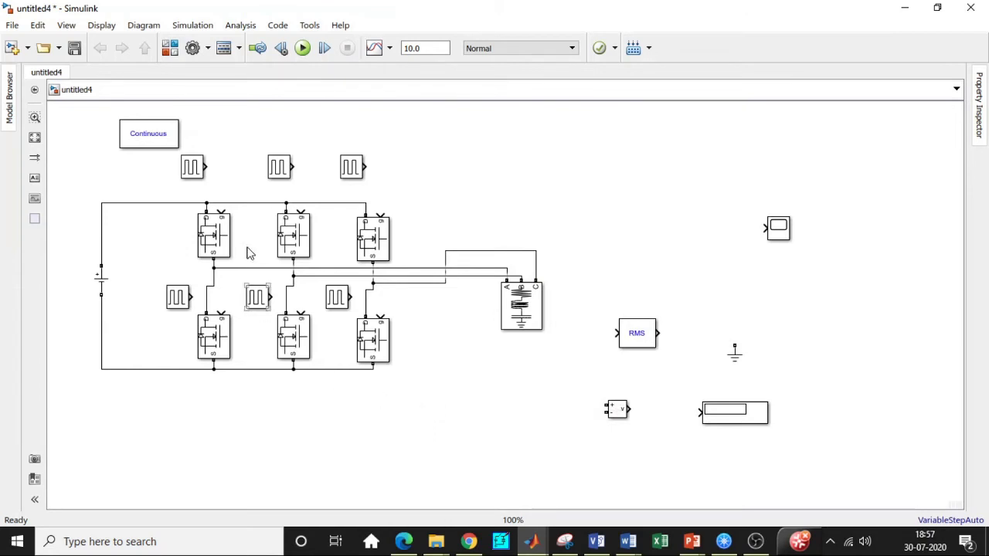
# Step: Wire four Pulse Generators to their Mosfet gates and move Voltage Measurement nearer the circuit
pyautogui.moveTo(206, 167); pyautogui.dragTo(221, 209)
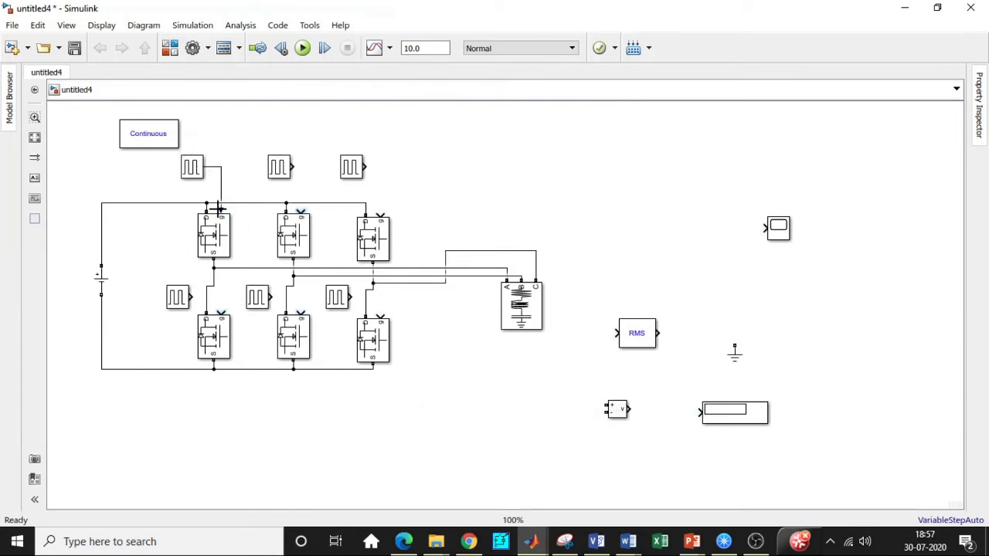
pyautogui.moveTo(296, 166); pyautogui.dragTo(301, 208)
pyautogui.moveTo(364, 167); pyautogui.dragTo(380, 212)
pyautogui.moveTo(192, 297); pyautogui.dragTo(384, 317)
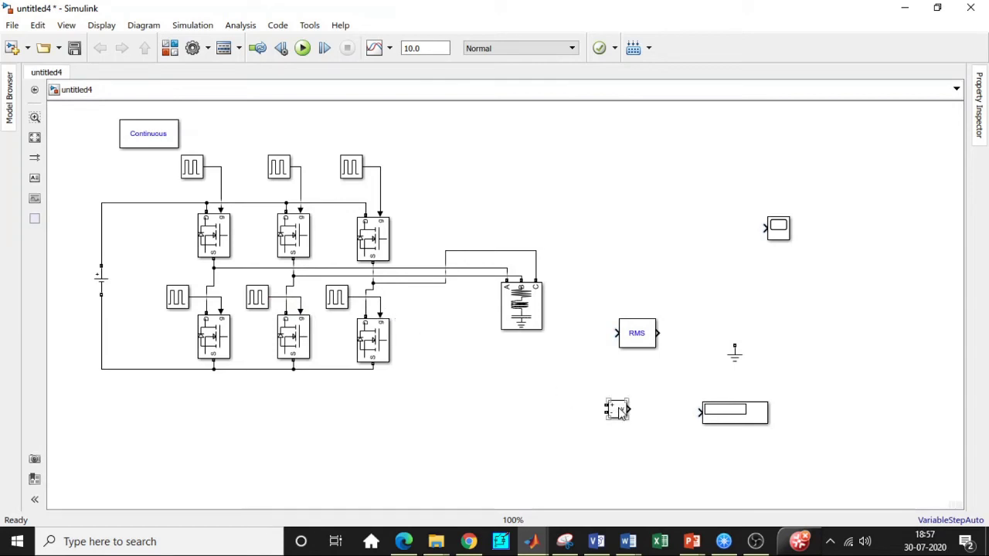
pyautogui.moveTo(619, 409); pyautogui.dragTo(515, 411)
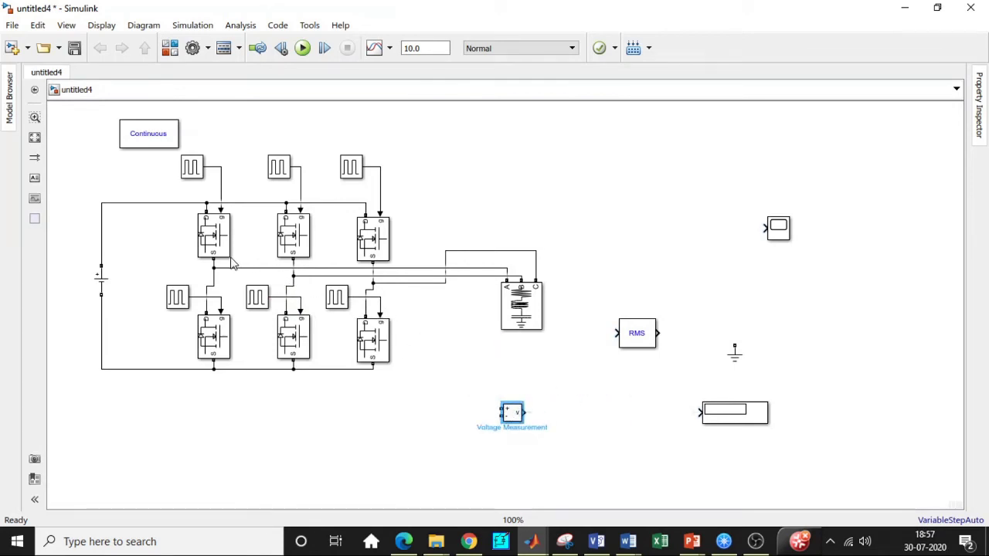
# Step: Set the DC Voltage Source amplitude to 24 V
pyautogui.doubleClick(101, 280)
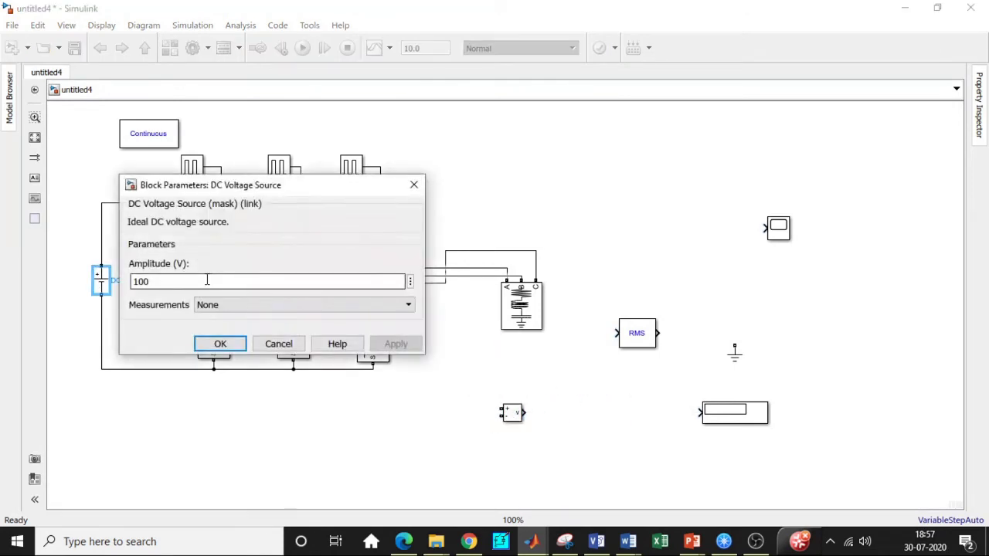
pyautogui.write('24')
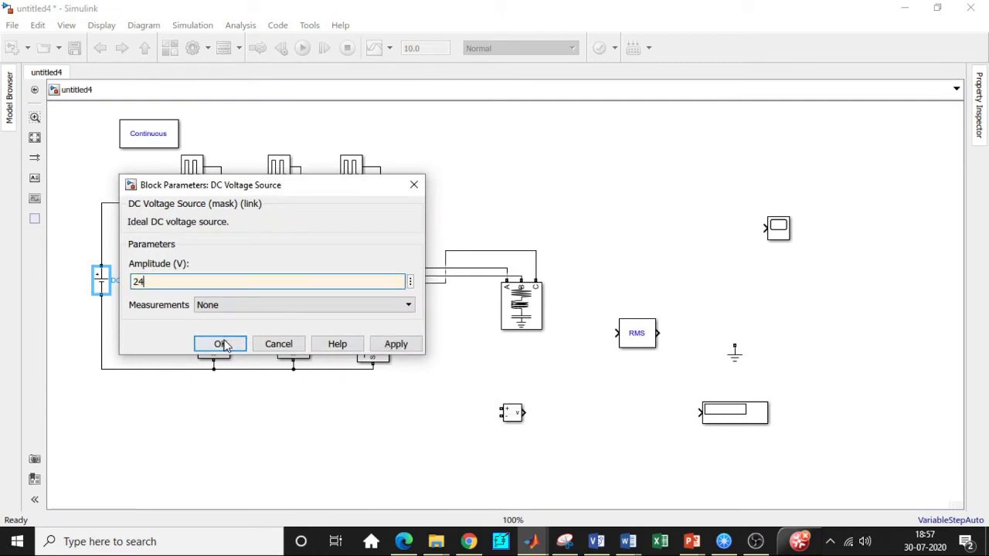
pyautogui.click(220, 344)
# Step: Set the phase delays of Pulse Generator1 and Pulse Generator2, the latter to 0.01332 s
pyautogui.doubleClick(279, 167)
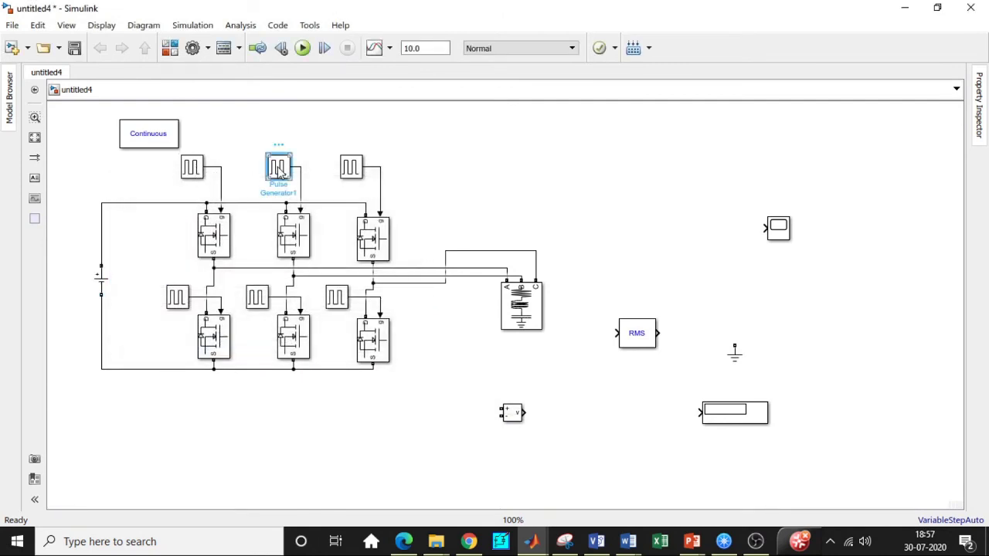
pyautogui.scroll(-3, 393, 250)
pyautogui.doubleClick(355, 322)
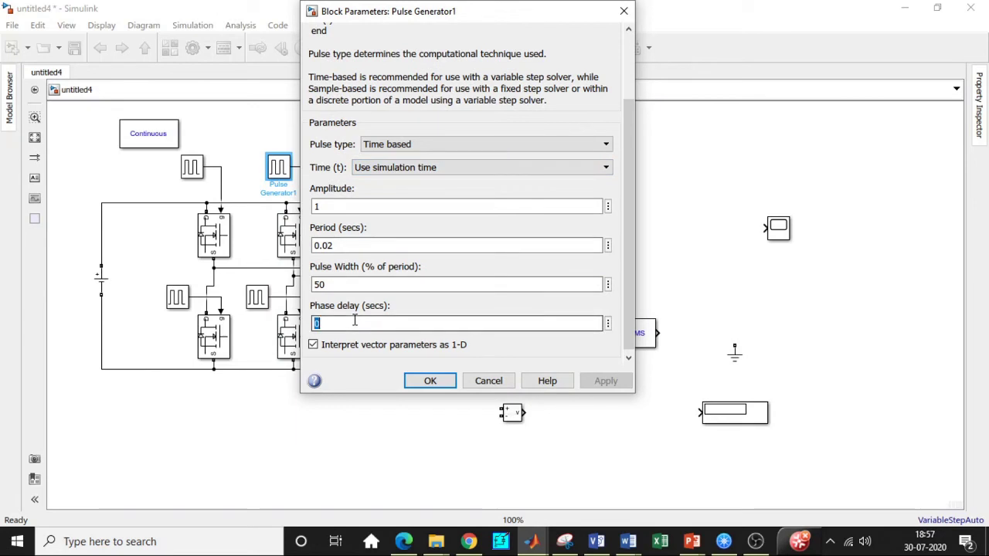
pyautogui.write('6.66e-3')
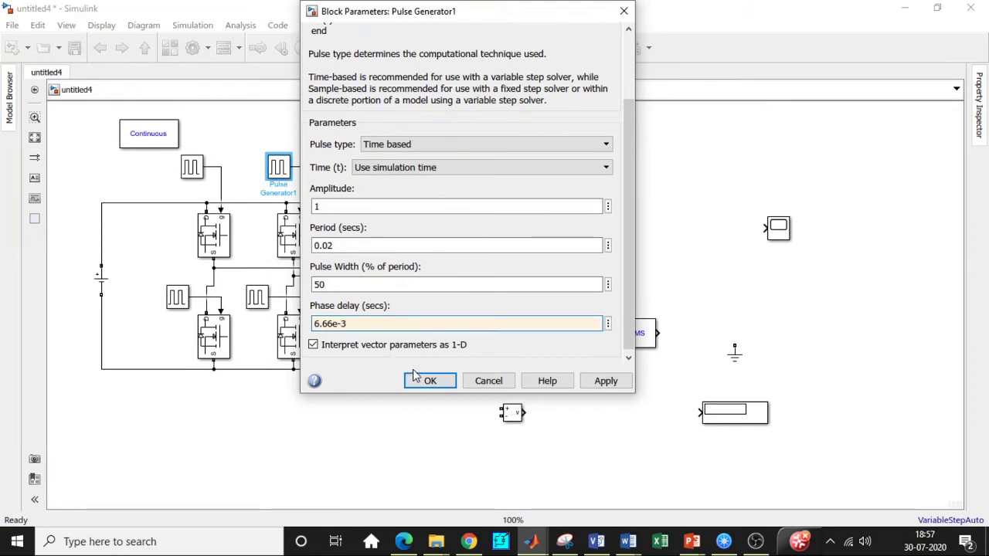
pyautogui.click(418, 378)
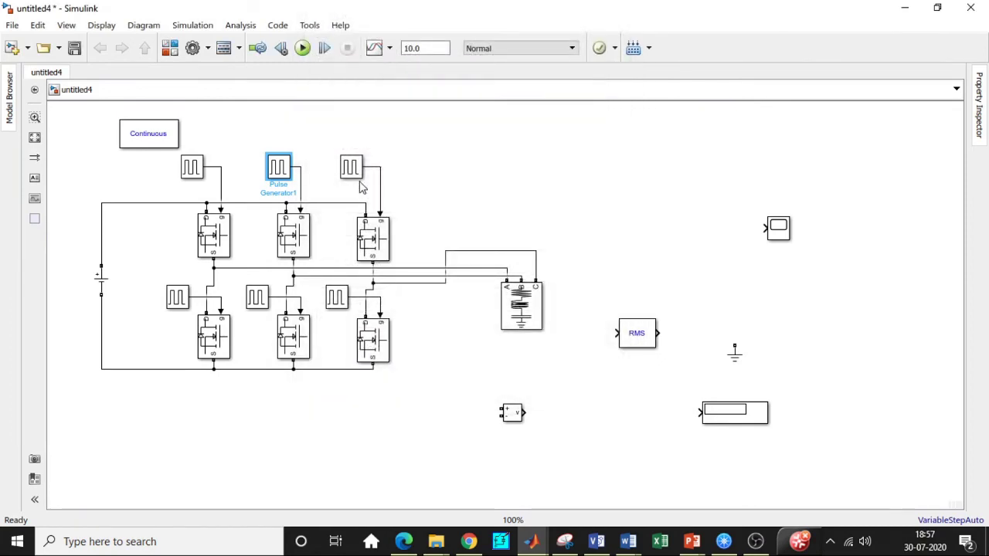
pyautogui.click(356, 172)
pyautogui.doubleClick(356, 172)
pyautogui.scroll(-3, 438, 263)
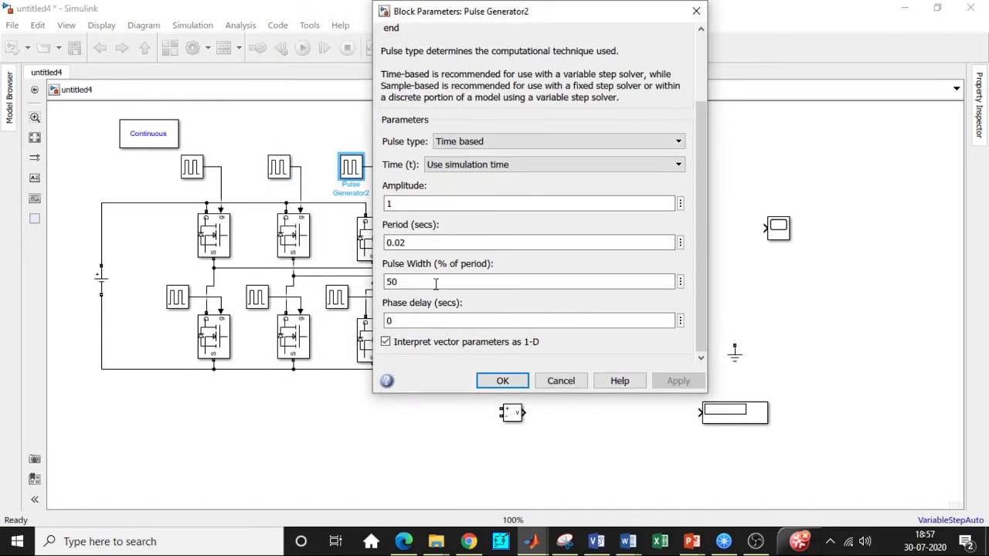
pyautogui.doubleClick(428, 321)
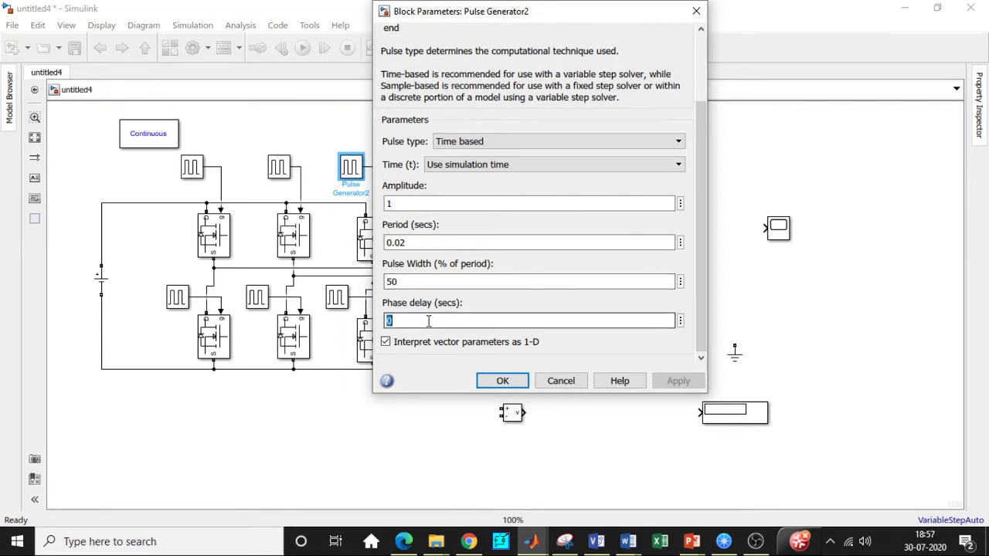
pyautogui.write('01')
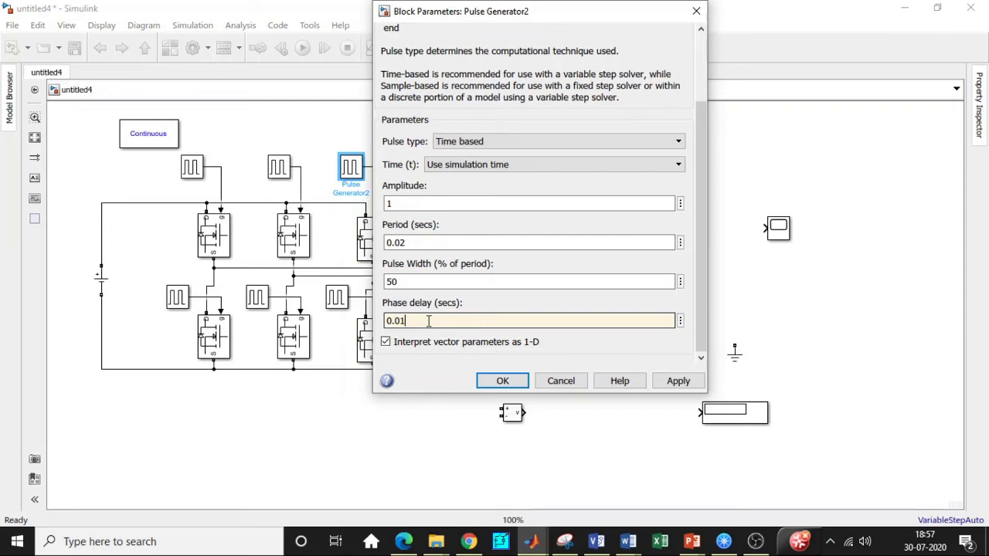
pyautogui.write('332')
pyautogui.click(503, 381)
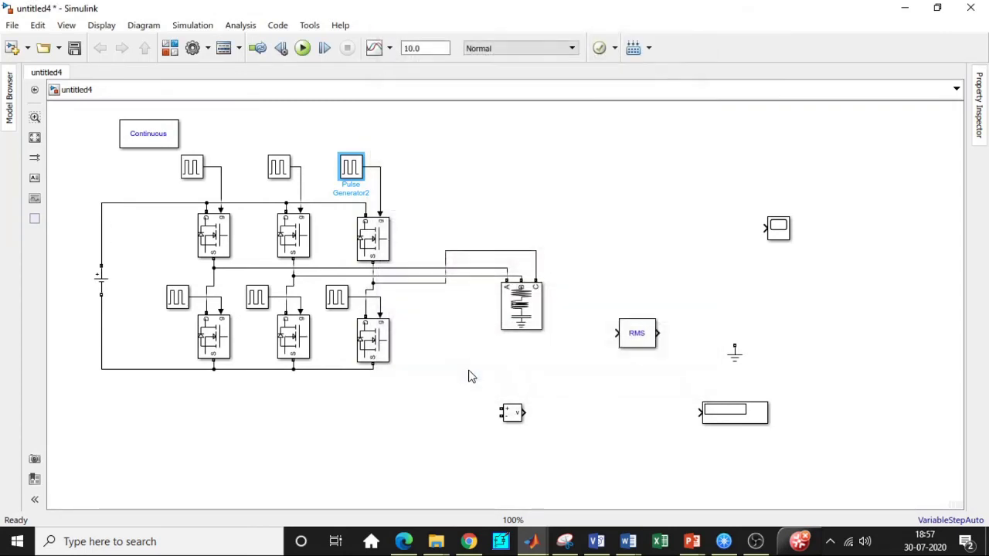
# Step: Give Pulse Generator3 a 9.99e-3 s and Pulse Generator4 a 0.01665 s phase delay
pyautogui.click(177, 298)
pyautogui.doubleClick(177, 299)
pyautogui.scroll(-3, 343, 305)
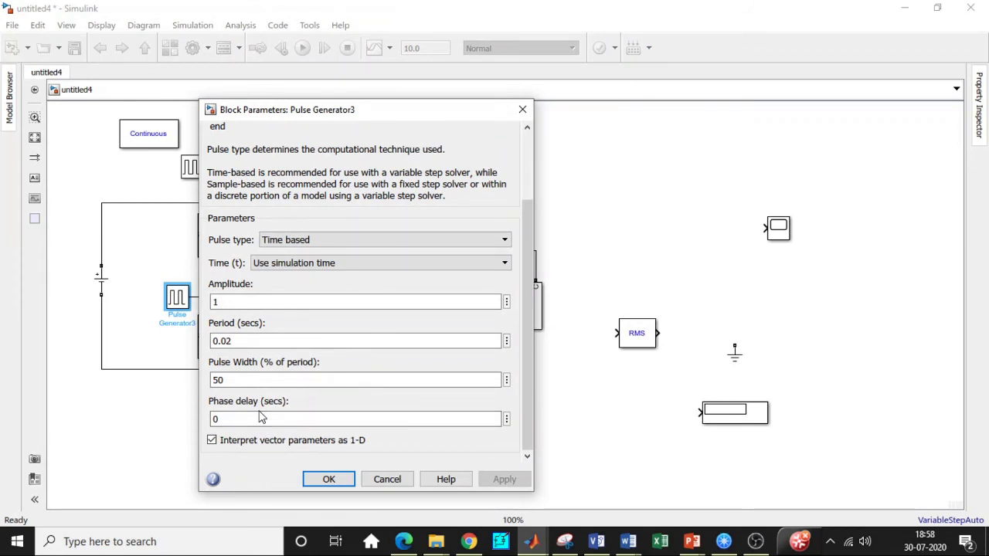
pyautogui.doubleClick(224, 419)
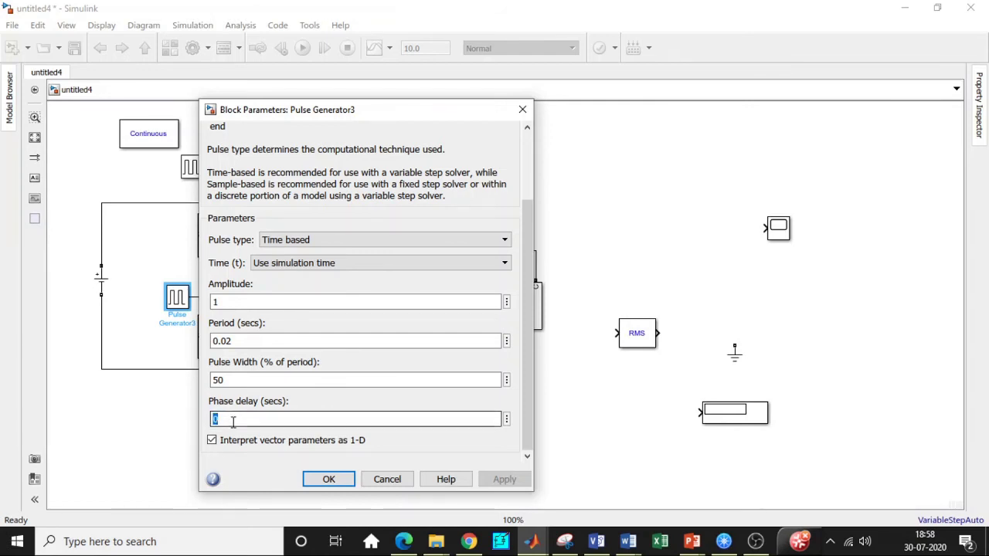
pyautogui.write('9.99e')
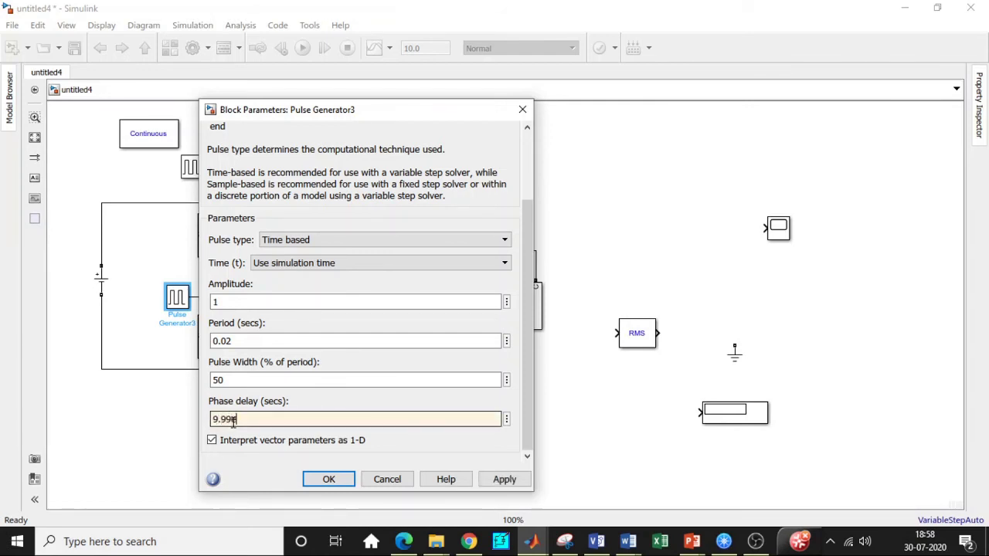
pyautogui.write('-3')
pyautogui.click(324, 480)
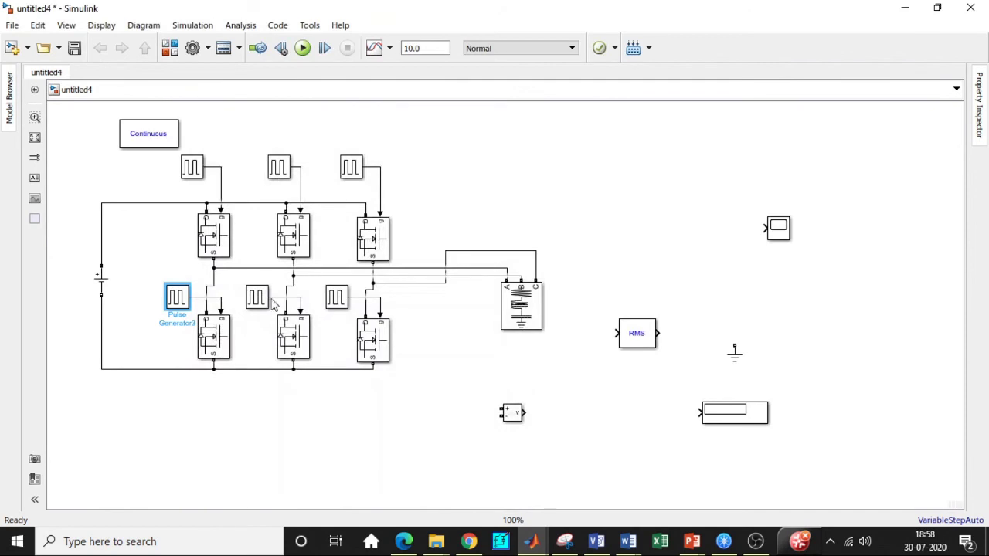
pyautogui.doubleClick(256, 297)
pyautogui.scroll(-3, 369, 320)
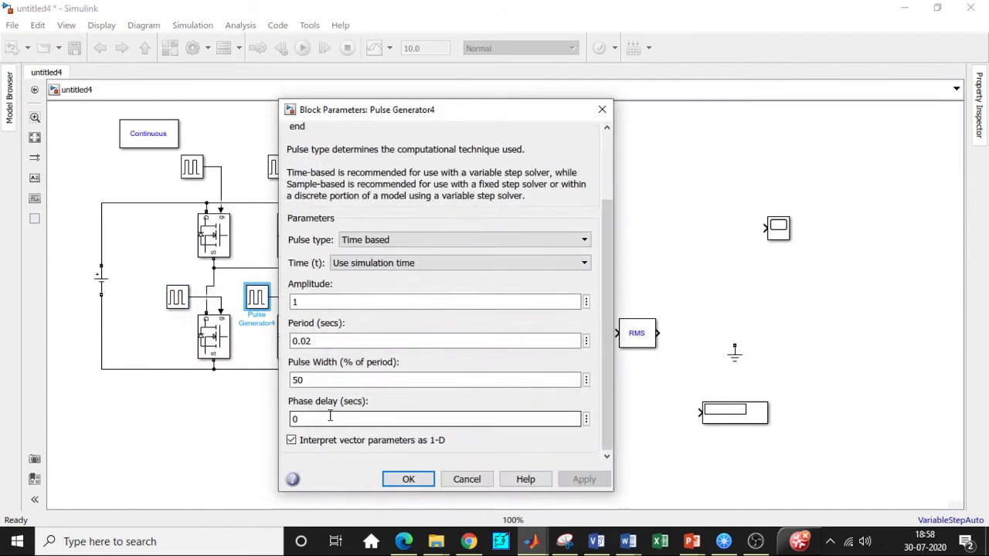
pyautogui.doubleClick(330, 418)
pyautogui.write('0.')
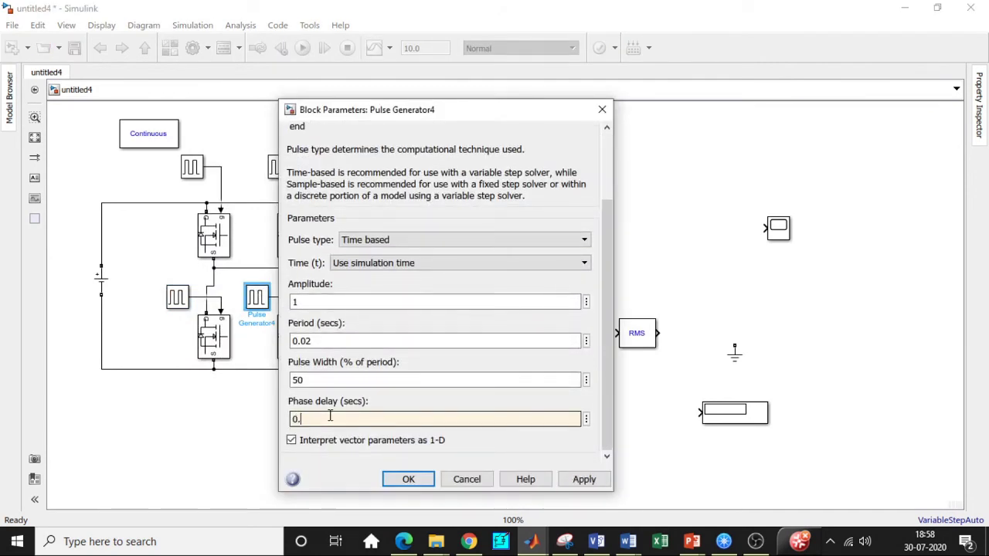
pyautogui.write('01665')
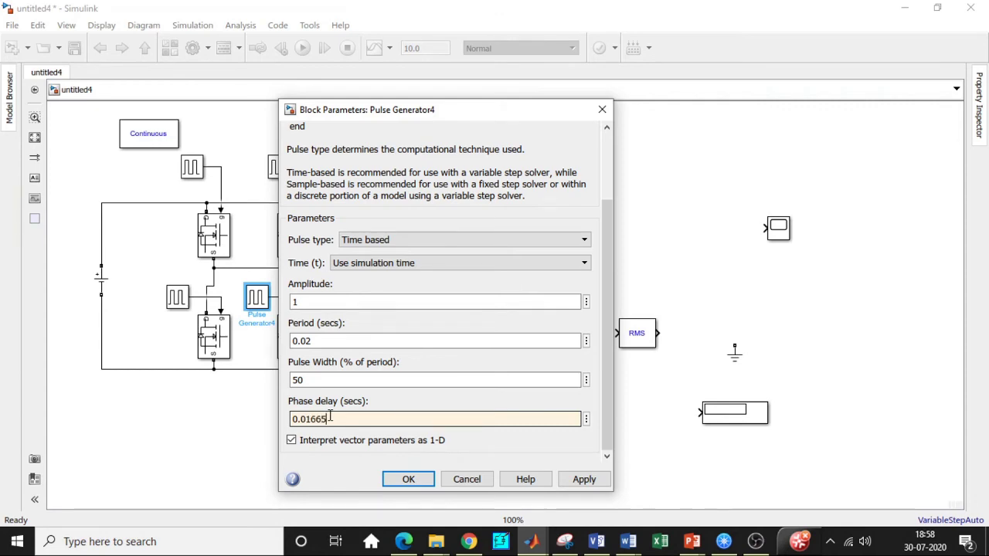
pyautogui.click(408, 480)
# Step: Enter a 3.33e-3 s phase delay for Pulse Generator5
pyautogui.doubleClick(337, 307)
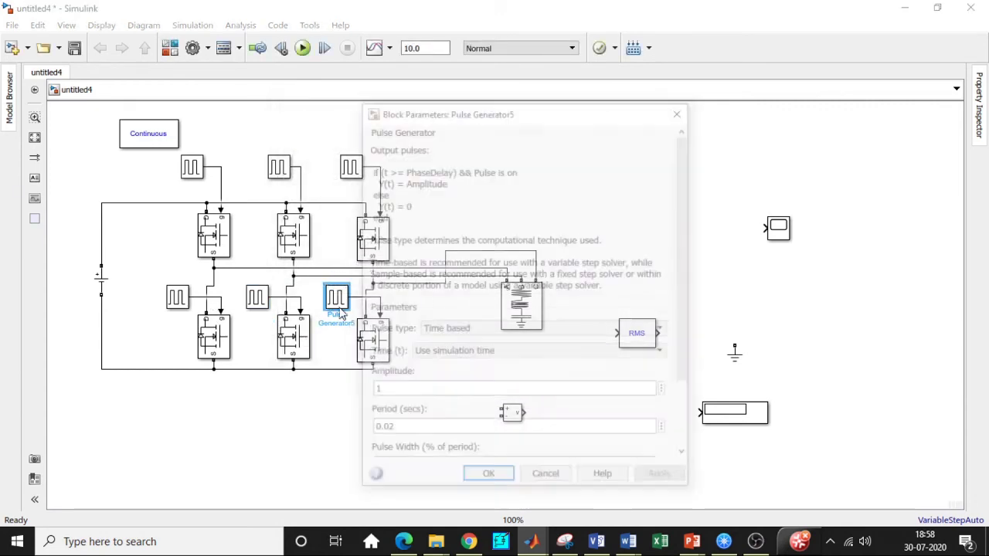
pyautogui.scroll(-1, 441, 334)
pyautogui.scroll(1, 441, 333)
pyautogui.scroll(-3, 489, 408)
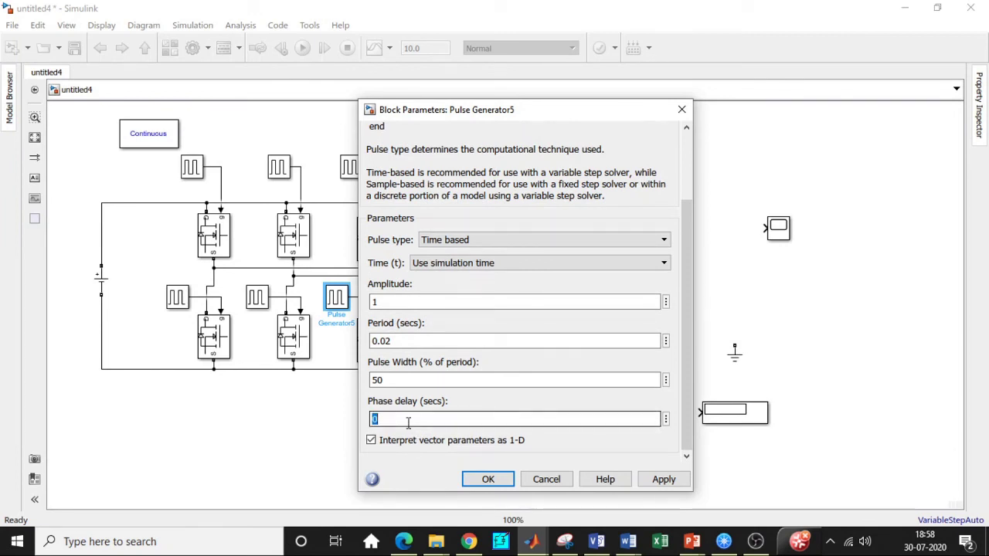
pyautogui.write('3.33')
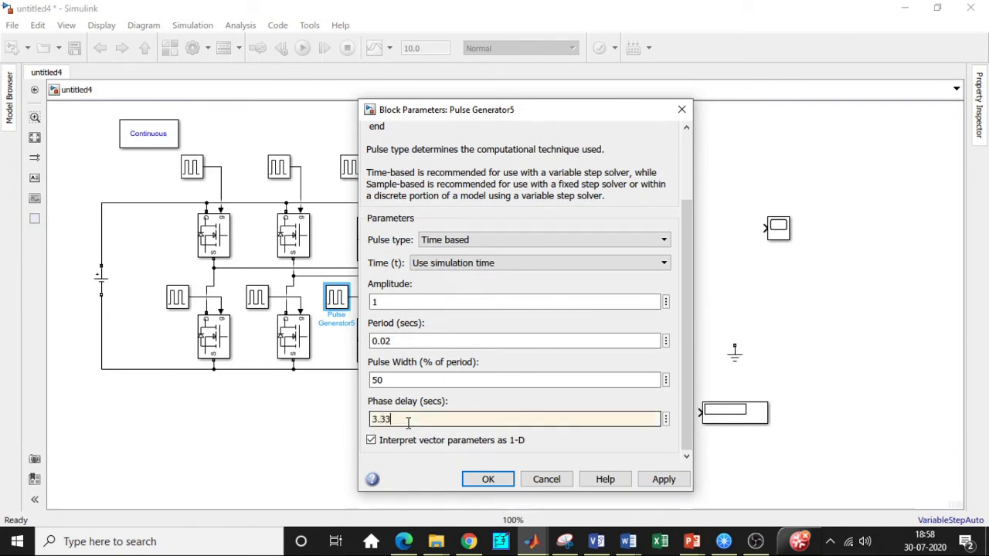
pyautogui.write('e-3')
# Step: Apply Pulse Generator5's delay, place Ground below Voltage Measurement, and duplicate the measurement block
pyautogui.click(487, 479)
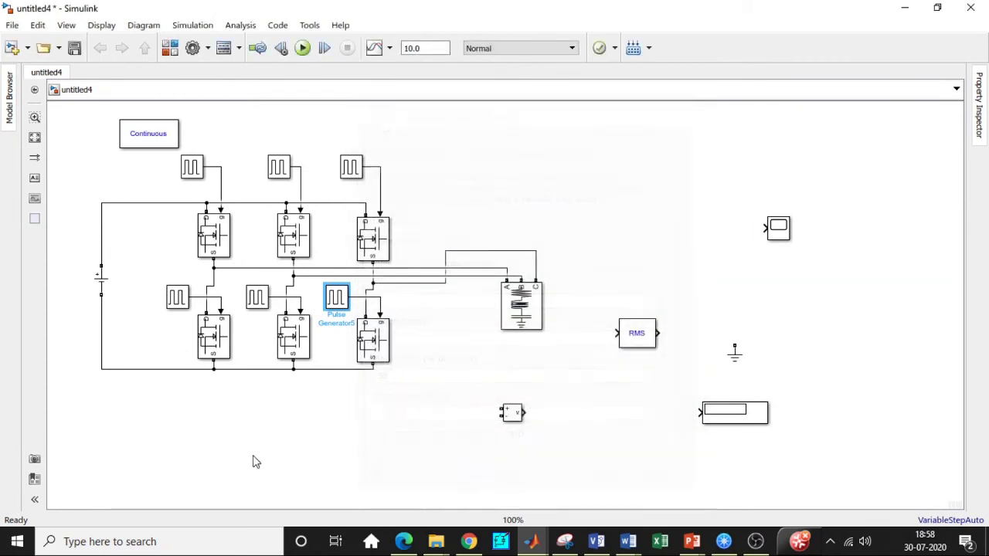
pyautogui.moveTo(512, 413); pyautogui.dragTo(440, 413)
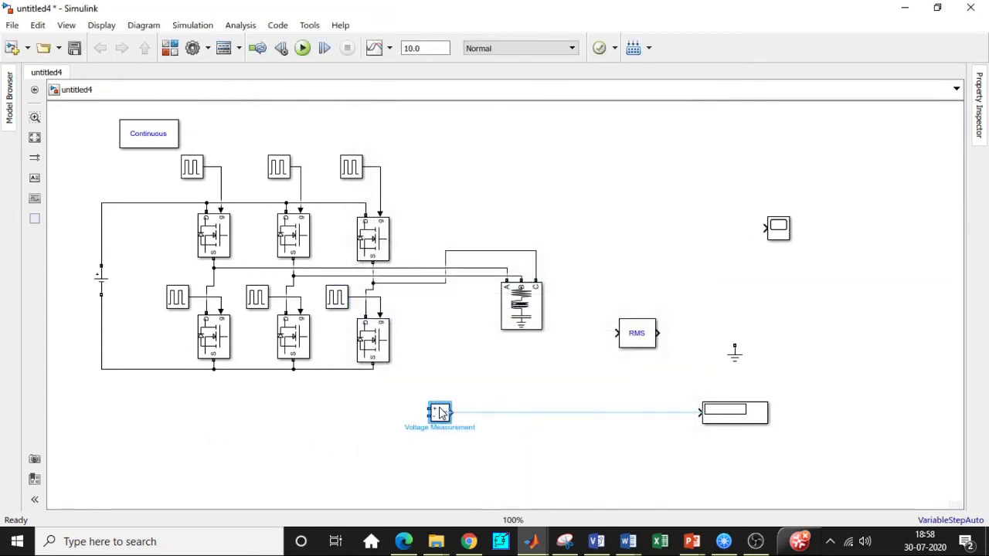
pyautogui.moveTo(735, 353); pyautogui.dragTo(405, 469)
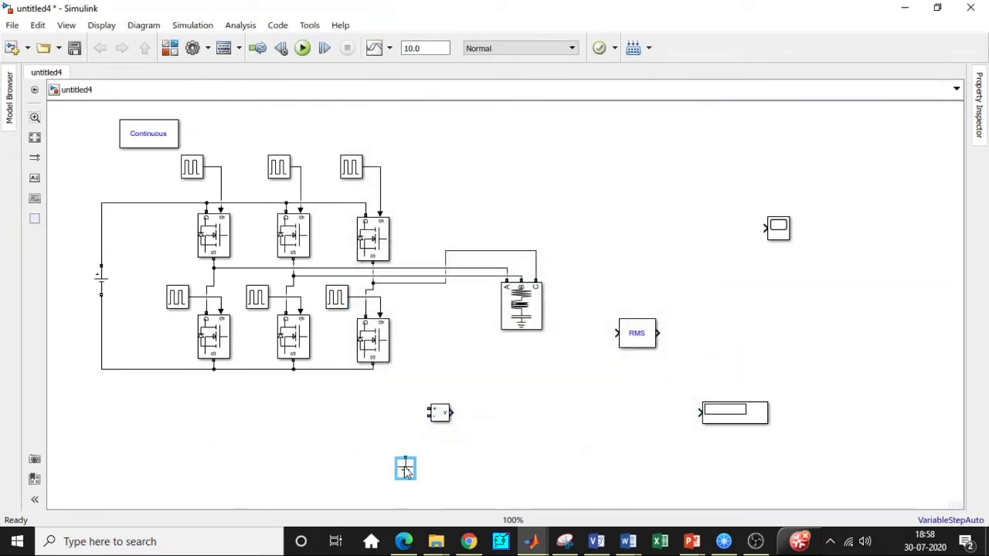
pyautogui.moveTo(438, 417); pyautogui.dragTo(440, 396)
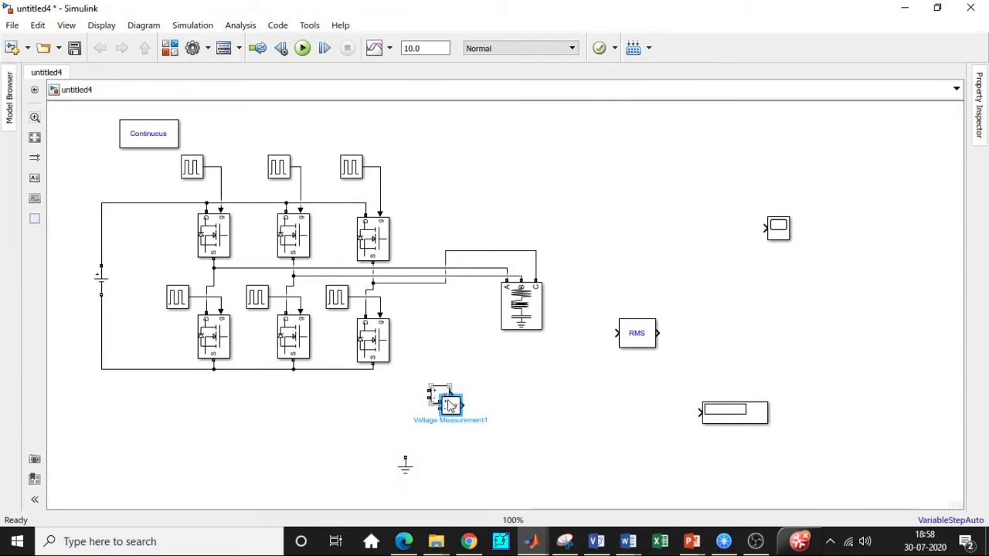
pyautogui.moveTo(439, 397); pyautogui.dragTo(439, 430)
# Step: Duplicate the RMS block and set both RMS blocks' fundamental frequency to 50 Hz
pyautogui.click(638, 340)
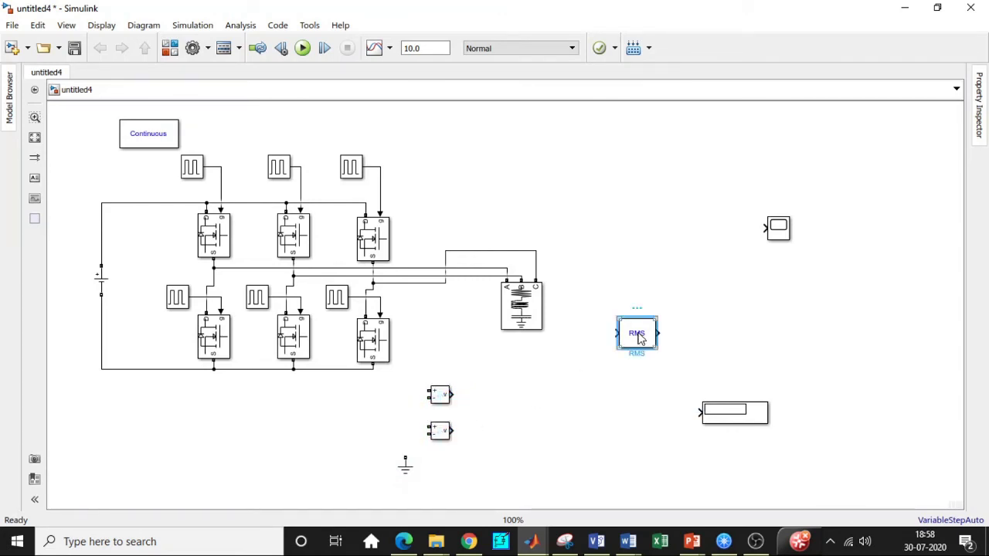
pyautogui.moveTo(639, 338); pyautogui.dragTo(611, 429)
pyautogui.doubleClick(646, 332)
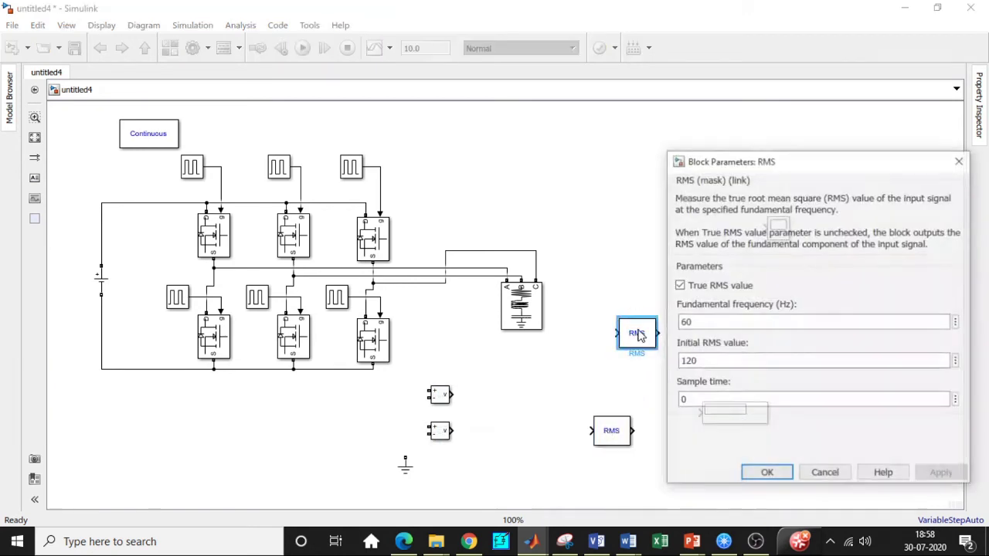
pyautogui.doubleClick(696, 323)
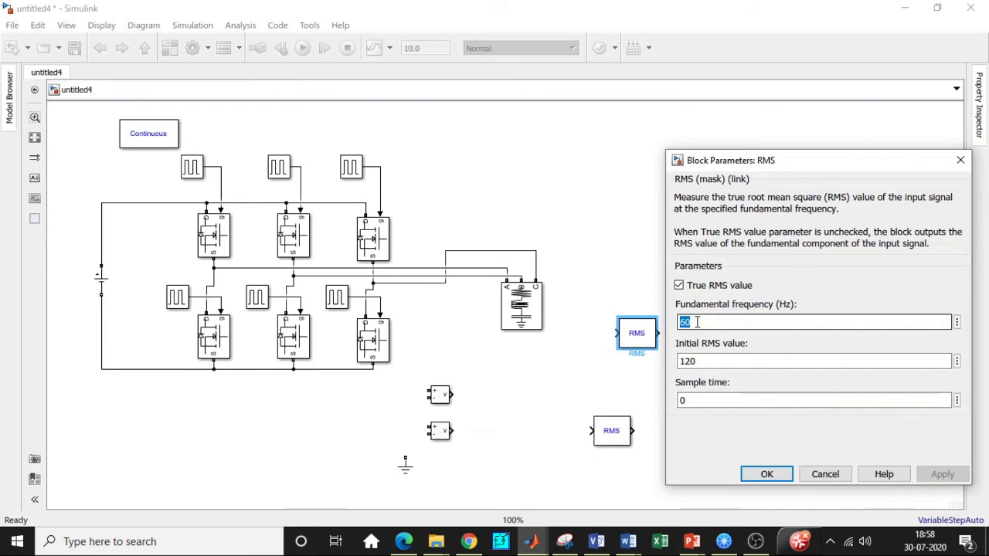
pyautogui.write('50')
pyautogui.click(765, 474)
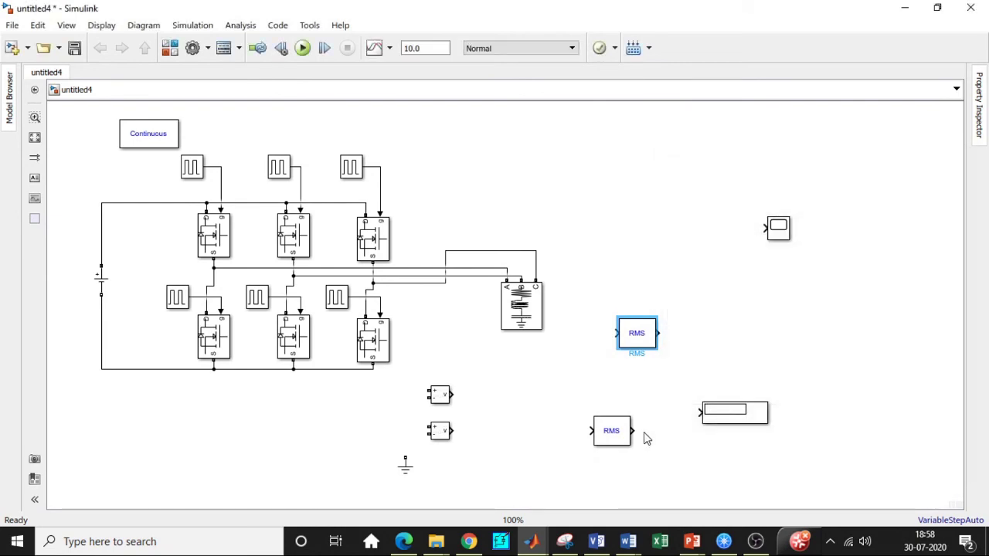
pyautogui.doubleClick(612, 431)
pyautogui.doubleClick(718, 332)
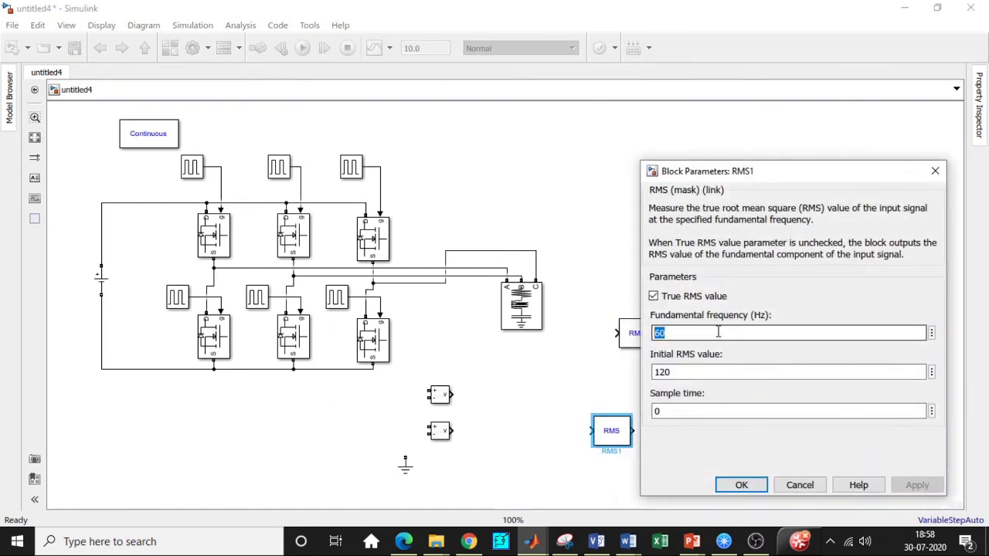
pyautogui.write('5')
pyautogui.click(741, 485)
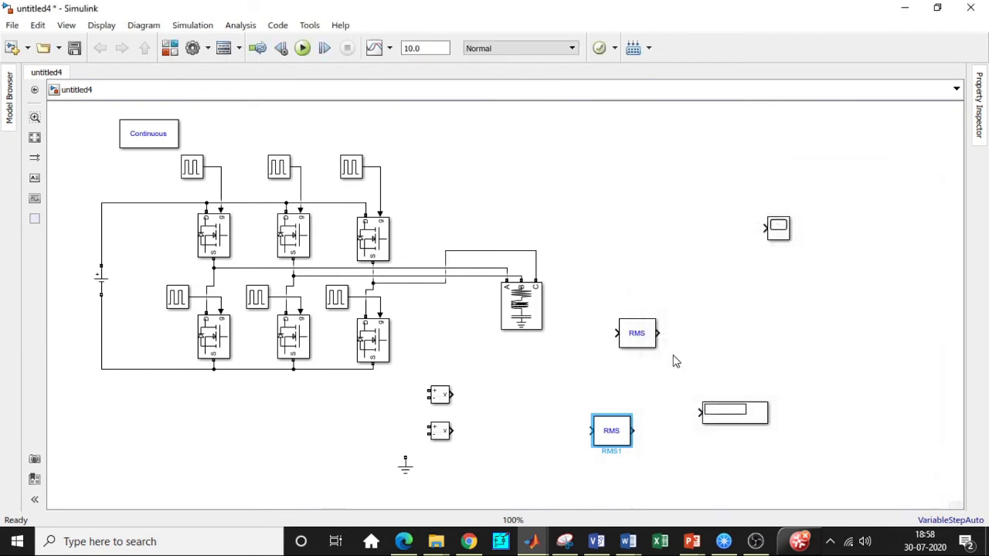
# Step: Reposition the RMS blocks and wire both measurements' +/- terminals to the inverter legs and ground
pyautogui.moveTo(634, 345); pyautogui.dragTo(578, 395)
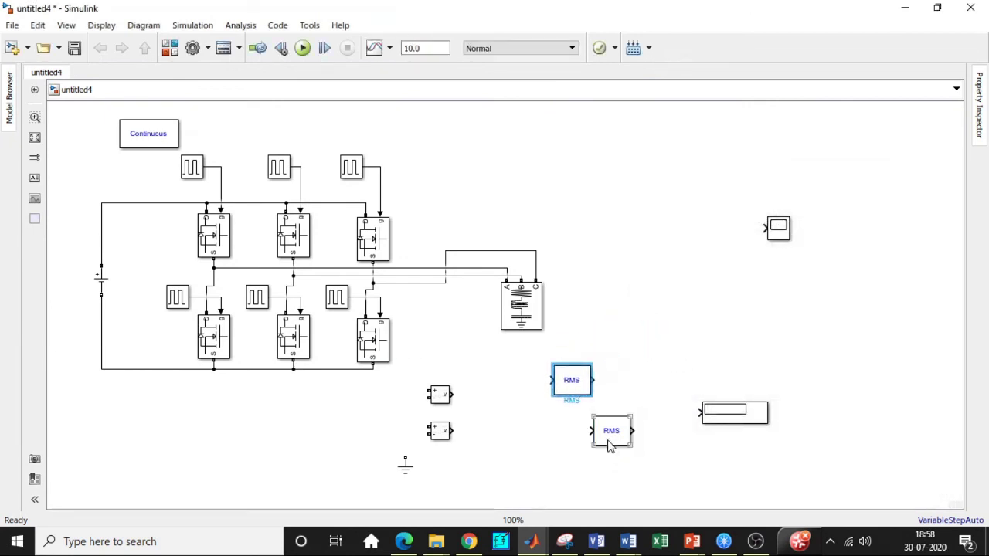
pyautogui.moveTo(613, 433); pyautogui.dragTo(585, 448)
pyautogui.moveTo(430, 391); pyautogui.dragTo(214, 271)
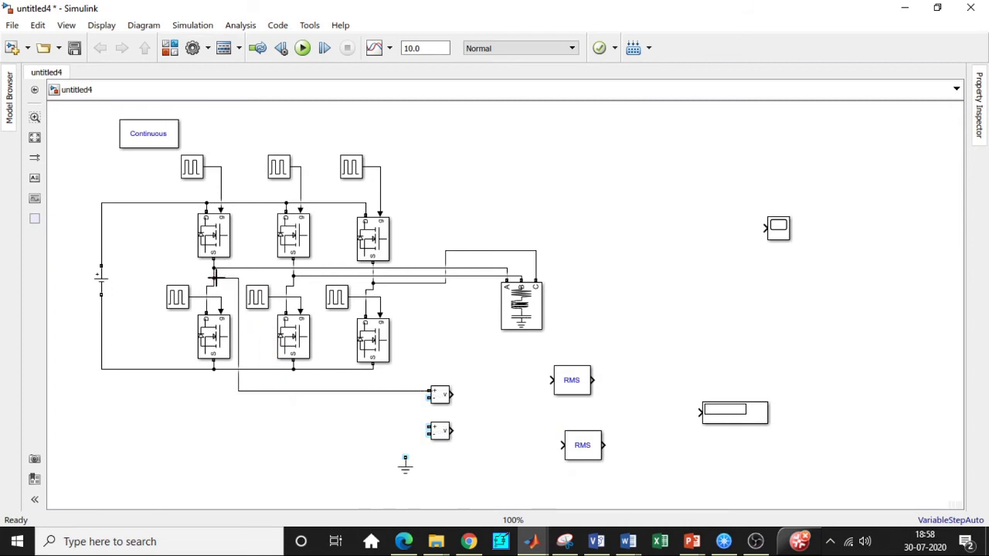
pyautogui.moveTo(424, 397); pyautogui.dragTo(405, 459)
pyautogui.moveTo(425, 427); pyautogui.dragTo(214, 272)
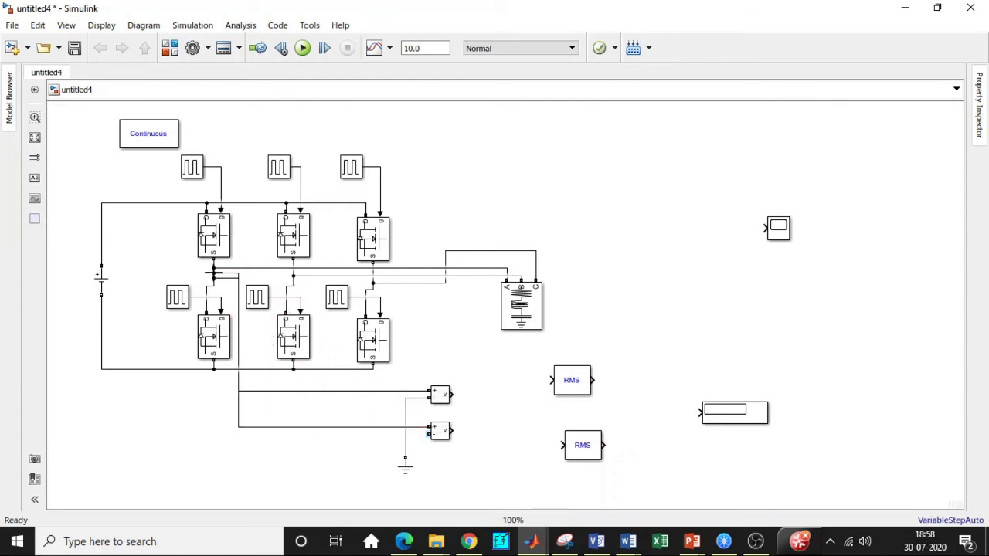
pyautogui.moveTo(430, 434); pyautogui.dragTo(286, 286)
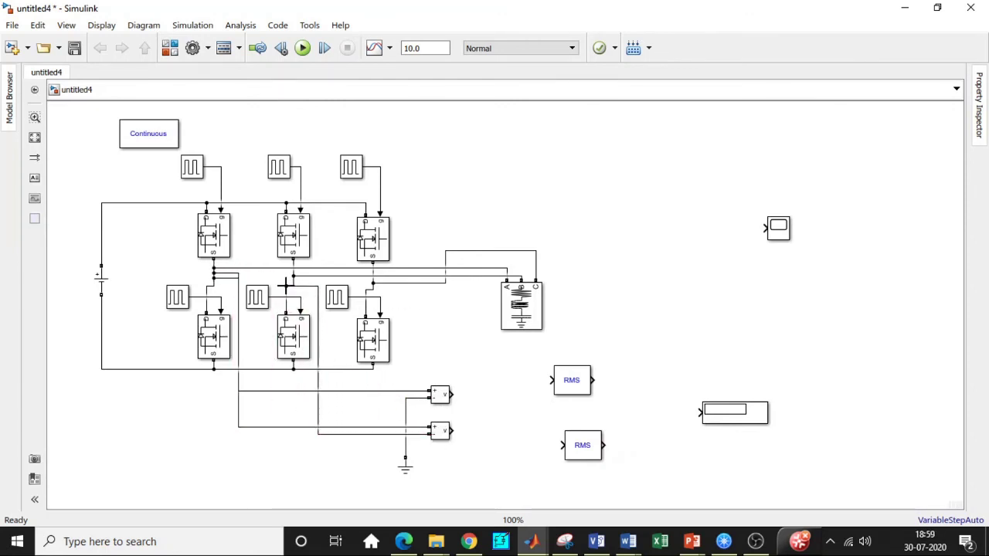
# Step: Route the phase and line voltage measurement outputs to their RMS blocks and the Scope
pyautogui.moveTo(452, 394); pyautogui.dragTo(550, 380)
pyautogui.moveTo(764, 227); pyautogui.dragTo(488, 391)
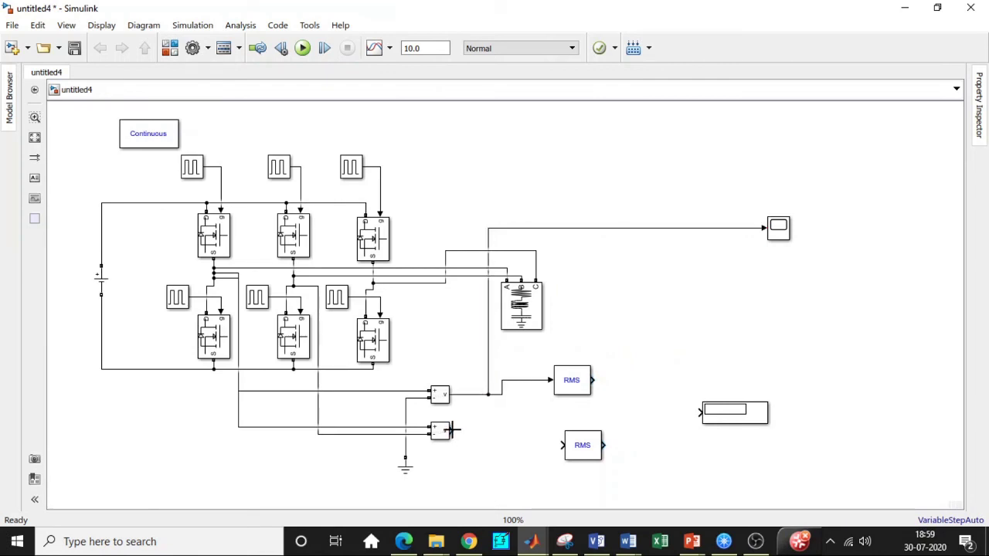
pyautogui.moveTo(451, 431); pyautogui.dragTo(771, 236)
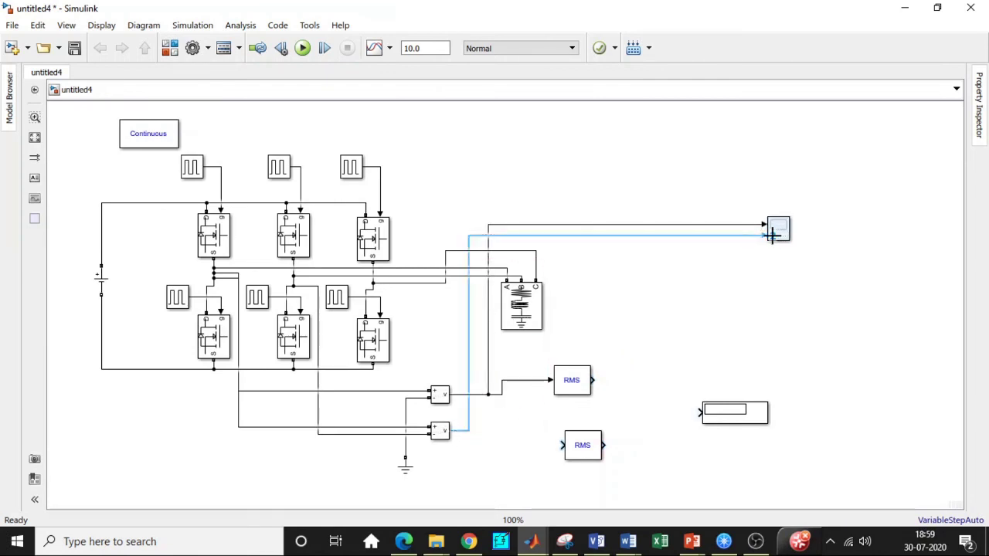
pyautogui.moveTo(562, 446); pyautogui.dragTo(553, 448)
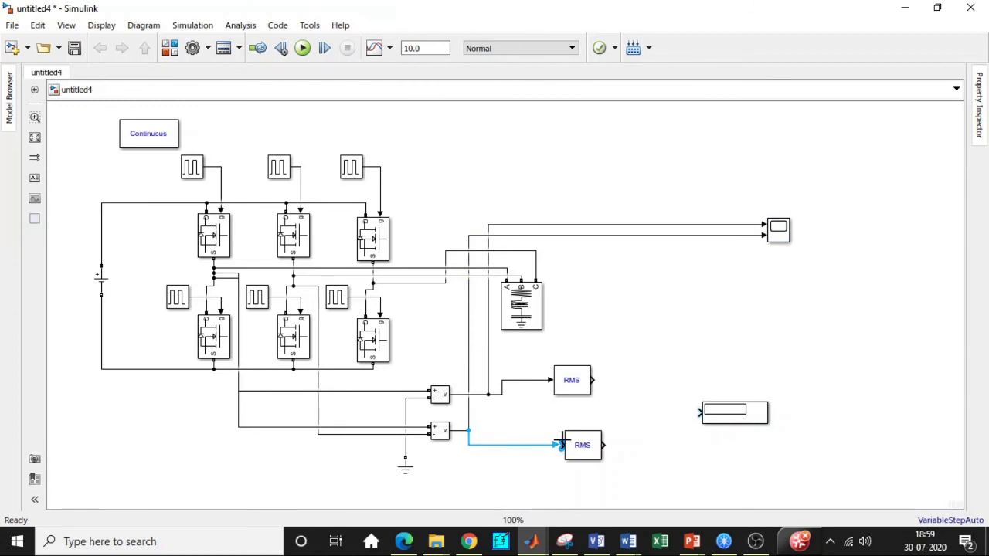
# Step: Copy the Display block and connect each RMS output to its own Display
pyautogui.click(752, 411)
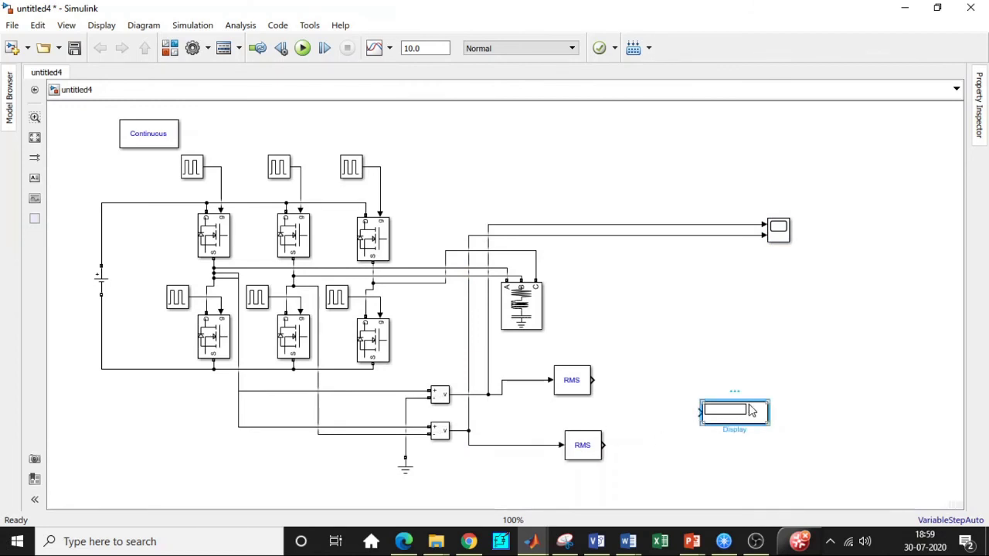
pyautogui.hotkey('ctrl', 'c')
pyautogui.hotkey('ctrl', 'v')
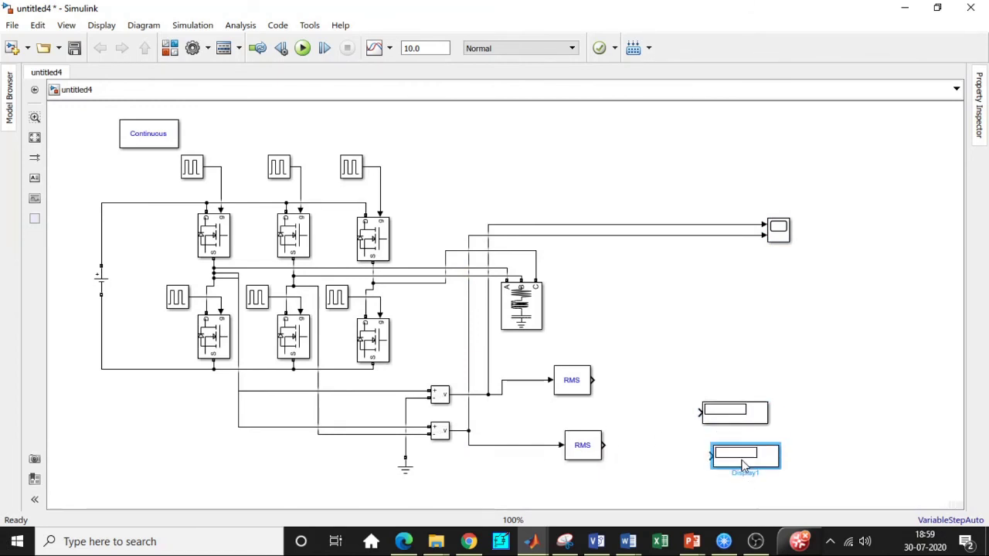
pyautogui.moveTo(700, 412); pyautogui.dragTo(603, 381)
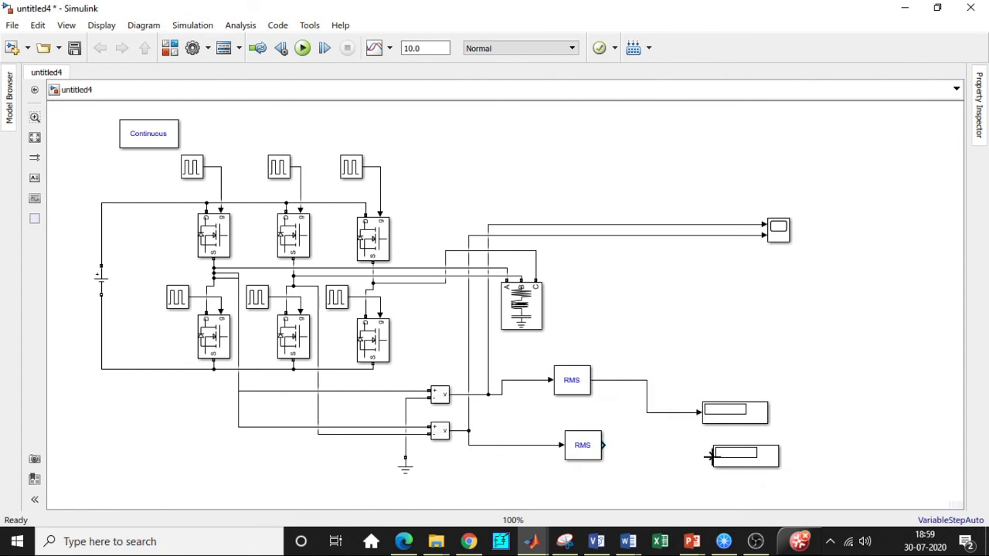
pyautogui.moveTo(712, 456); pyautogui.dragTo(607, 445)
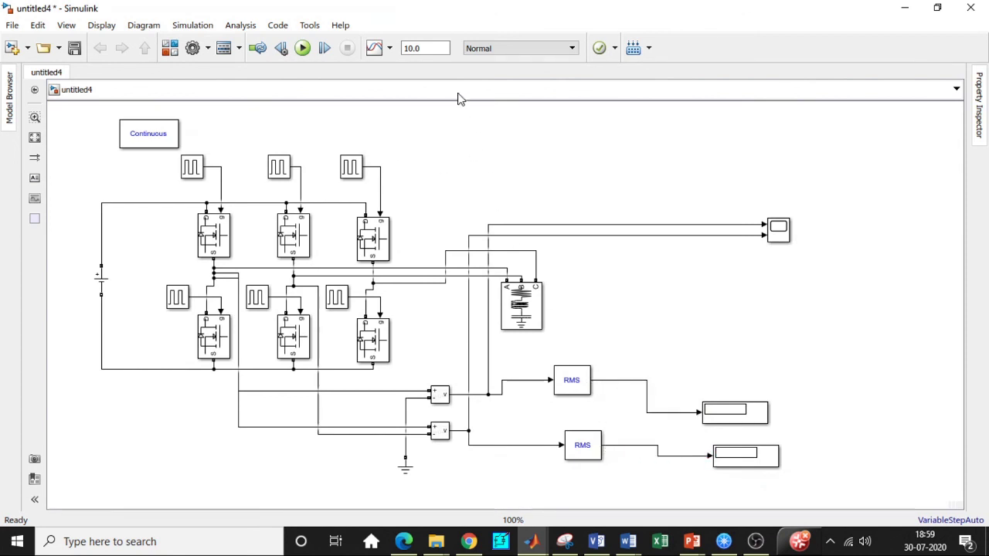
# Step: Set the stop time to 1 and run the simulation
pyautogui.click(430, 48)
pyautogui.write('1')
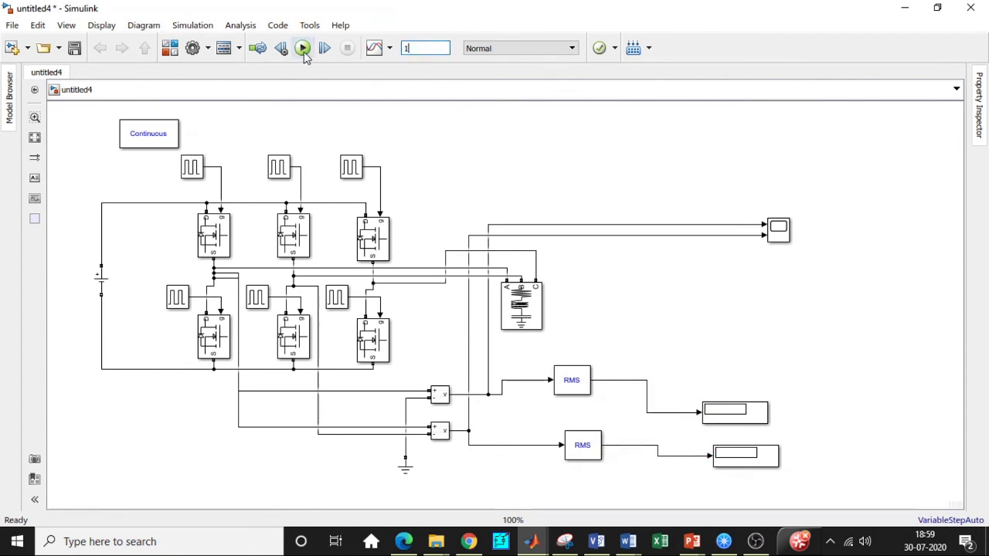
pyautogui.click(303, 48)
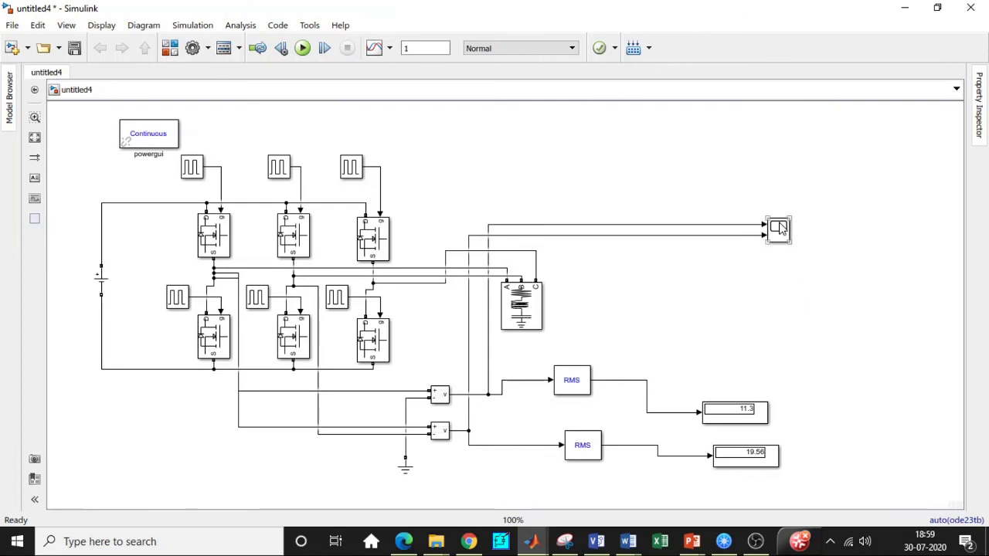
# Step: Open the Scope full screen and set its layout to two stacked plots
pyautogui.click(779, 228)
pyautogui.doubleClick(779, 227)
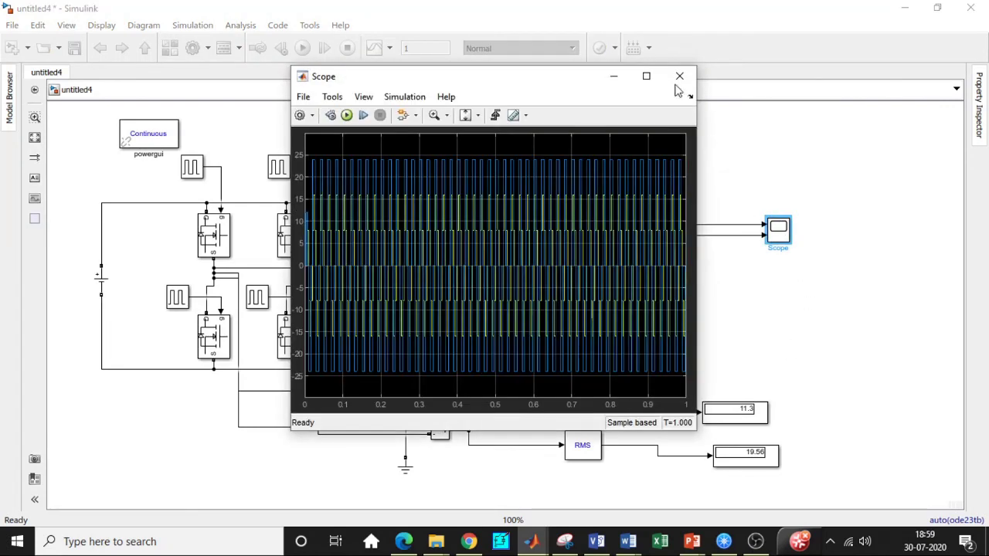
pyautogui.click(645, 76)
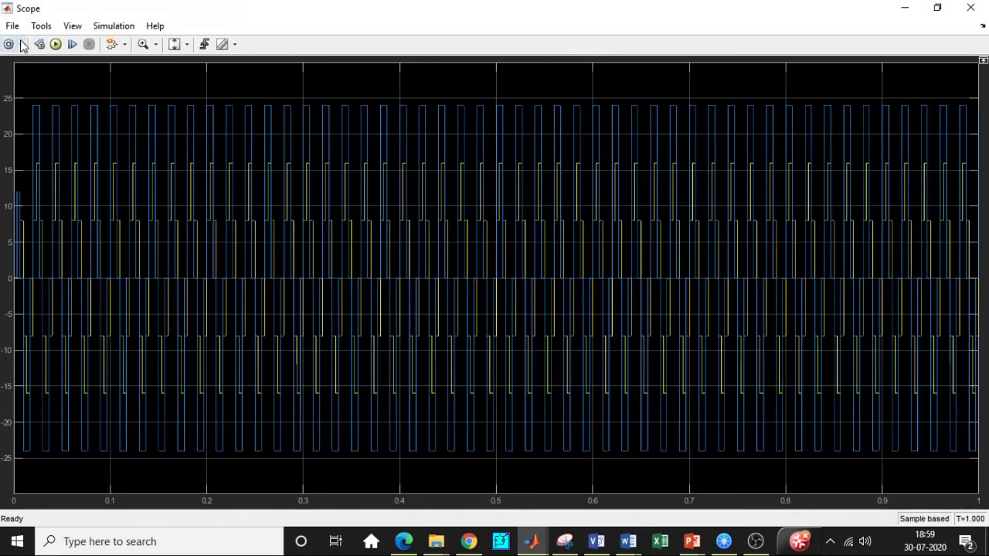
pyautogui.click(21, 45)
pyautogui.click(11, 99)
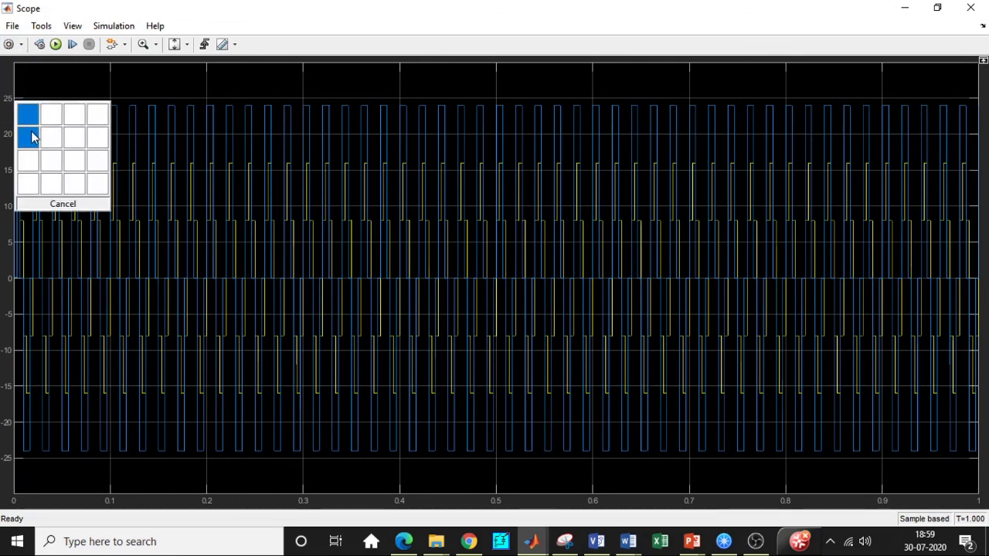
pyautogui.click(31, 137)
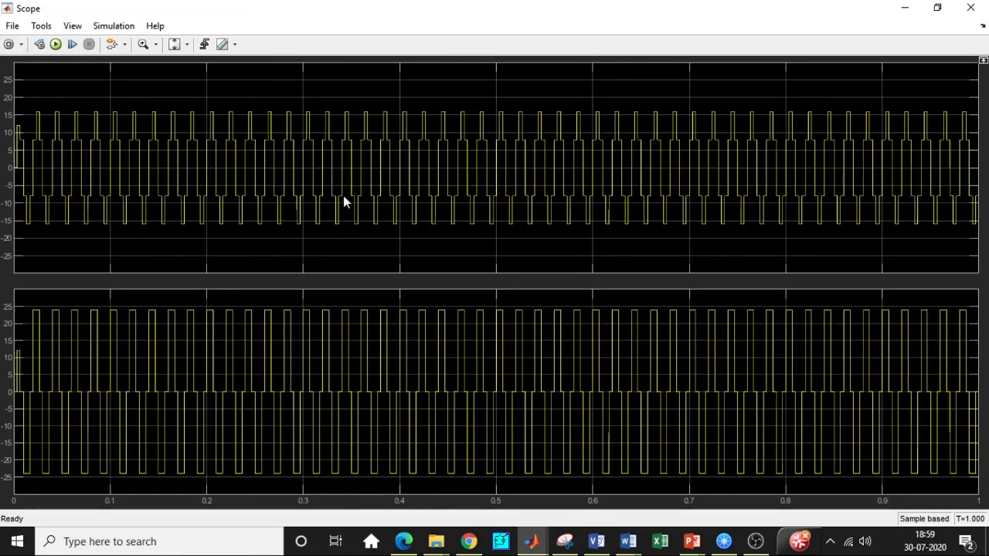
# Step: Zoom in on a few periods of the stepped phase and line voltage waveforms
pyautogui.click(143, 44)
pyautogui.moveTo(322, 93); pyautogui.dragTo(472, 242)
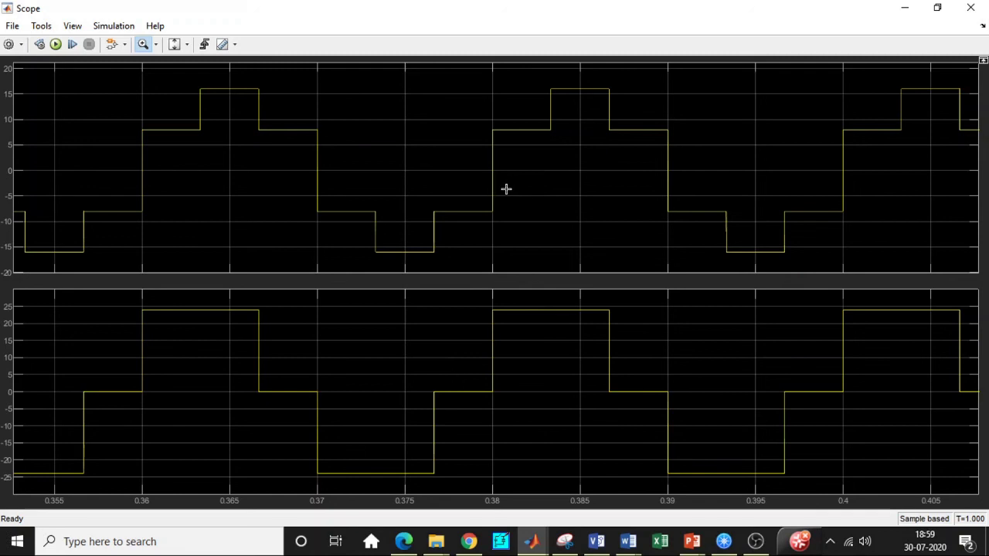
pyautogui.scroll(-1, 506, 189)
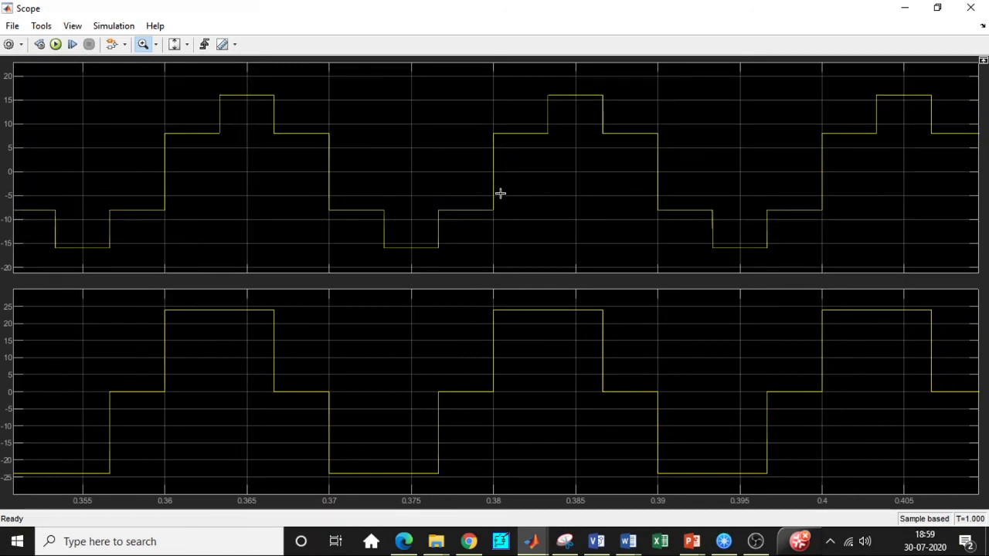
pyautogui.scroll(-3, 500, 193)
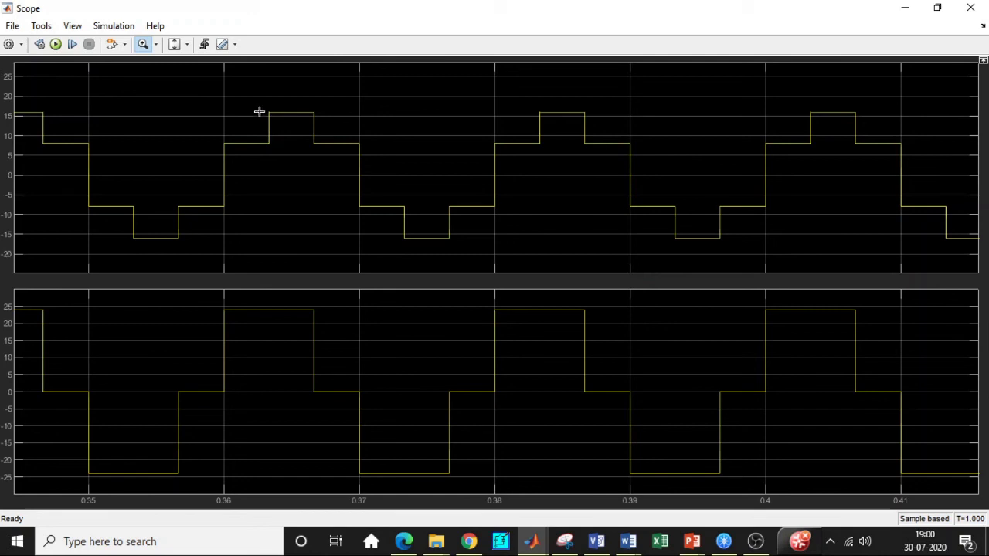
pyautogui.click(975, 7)
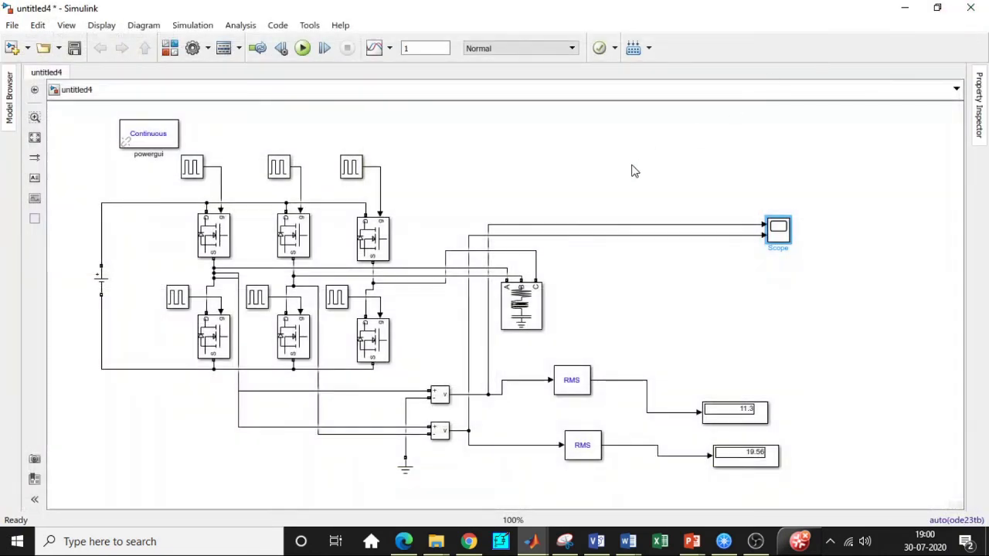